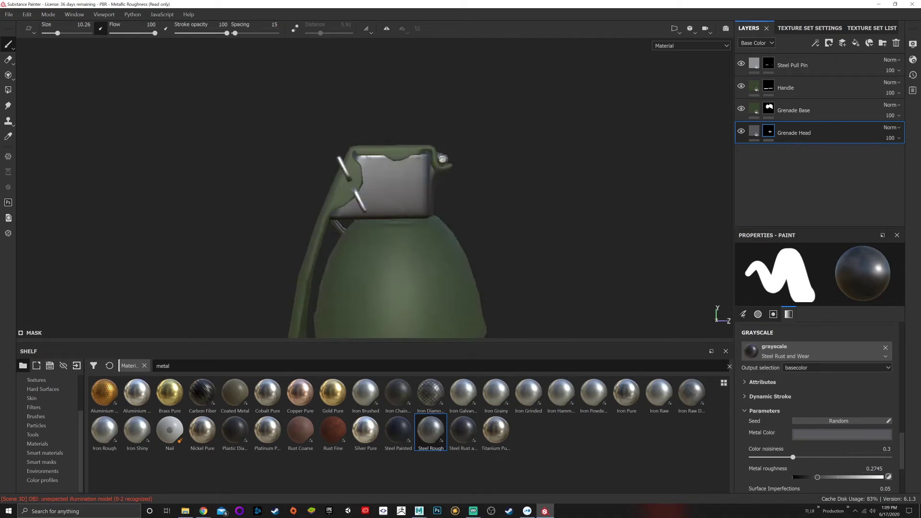
Examine the grenade body up close and review its baked mesh maps in the texture set settings
alt+middle_drag(422, 250, 391, 189)
alt+right_drag(390, 189, 442, 174)
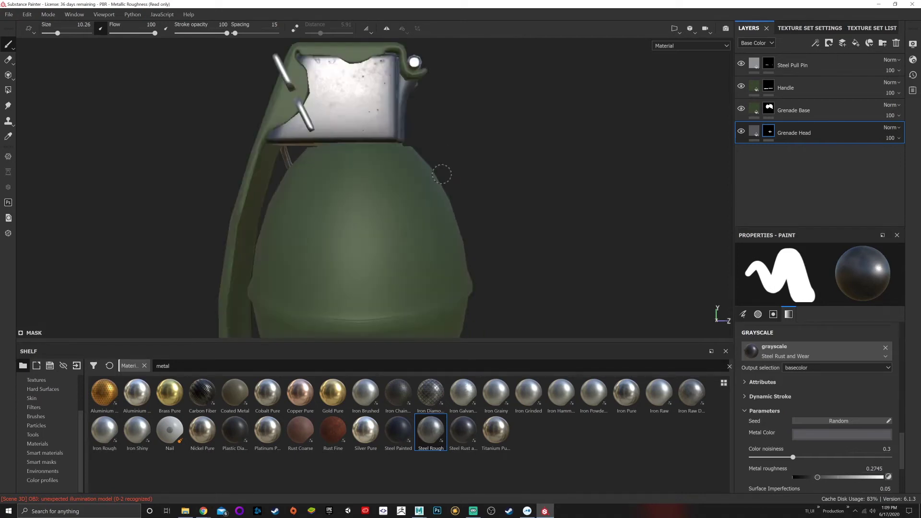
alt+drag(450, 181, 397, 154)
alt+middle_drag(386, 201, 362, 100)
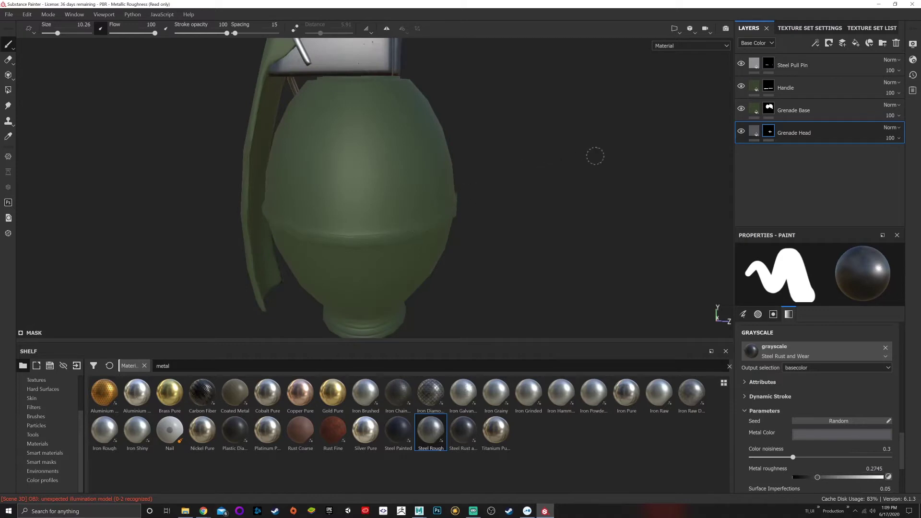
click(814, 29)
scroll(767, 129, down, 5)
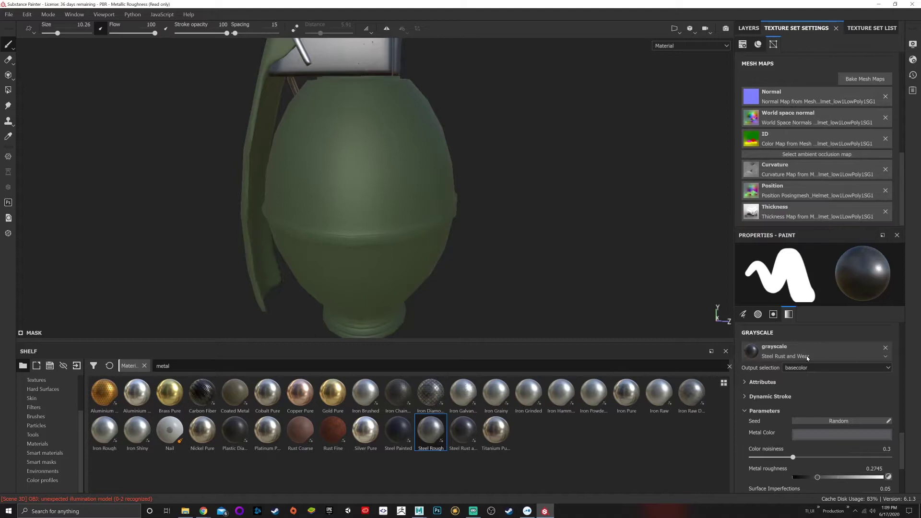
scroll(800, 364, up, 10)
scroll(806, 376, down, 10)
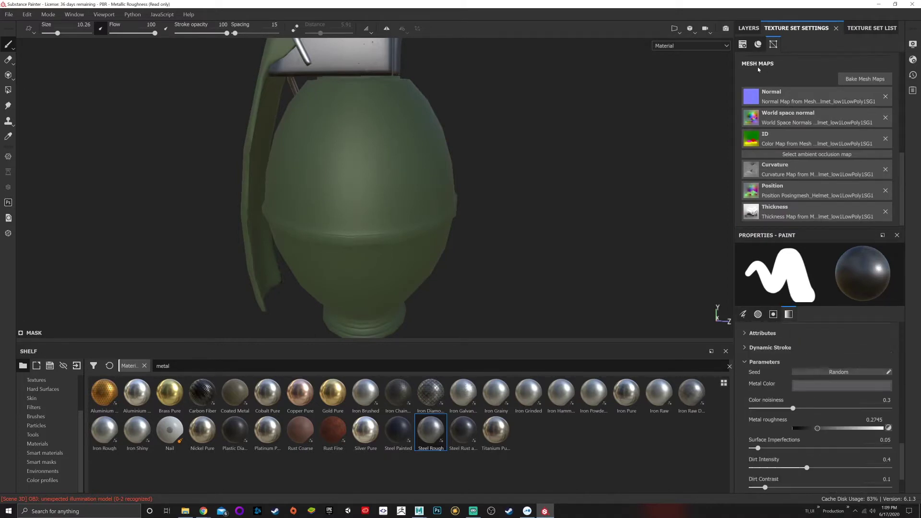
Inspect the Grenade Head layer's fill properties and material channels, and check the whole grenade from several distances
click(748, 27)
click(754, 132)
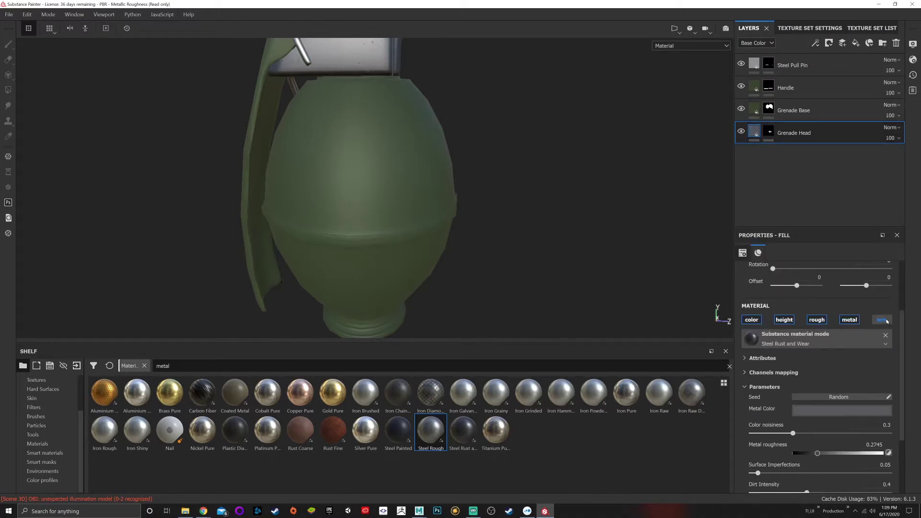
alt+right_drag(472, 268, 385, 143)
alt+drag(385, 143, 449, 107)
alt+middle_drag(449, 106, 456, 153)
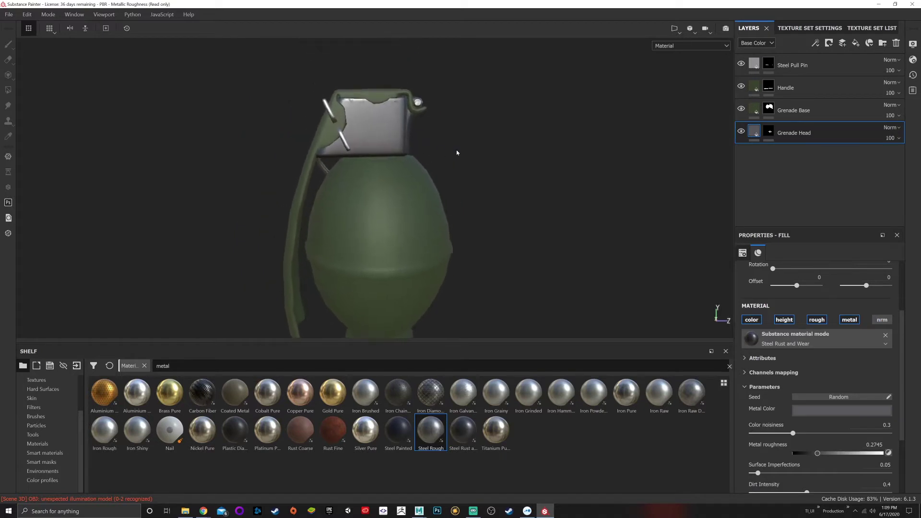
scroll(369, 205, down, 3)
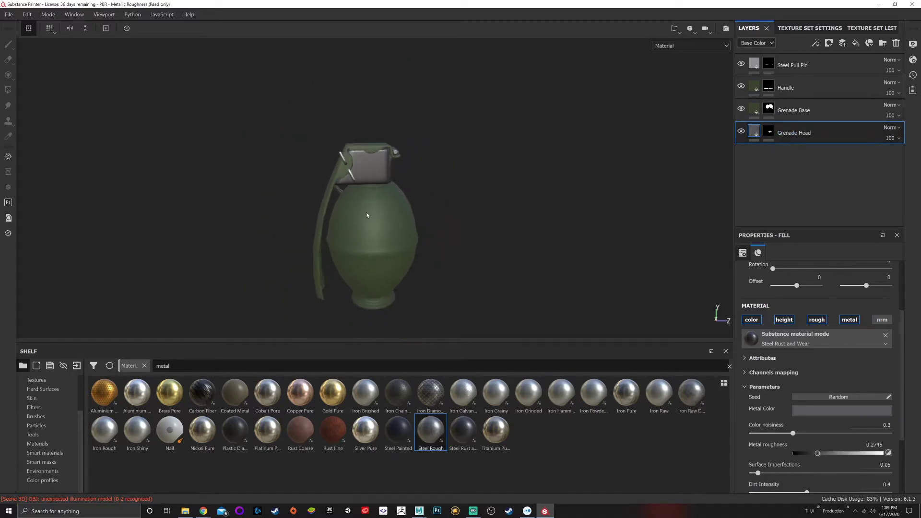
scroll(465, 225, up, 5)
scroll(479, 211, up, 2)
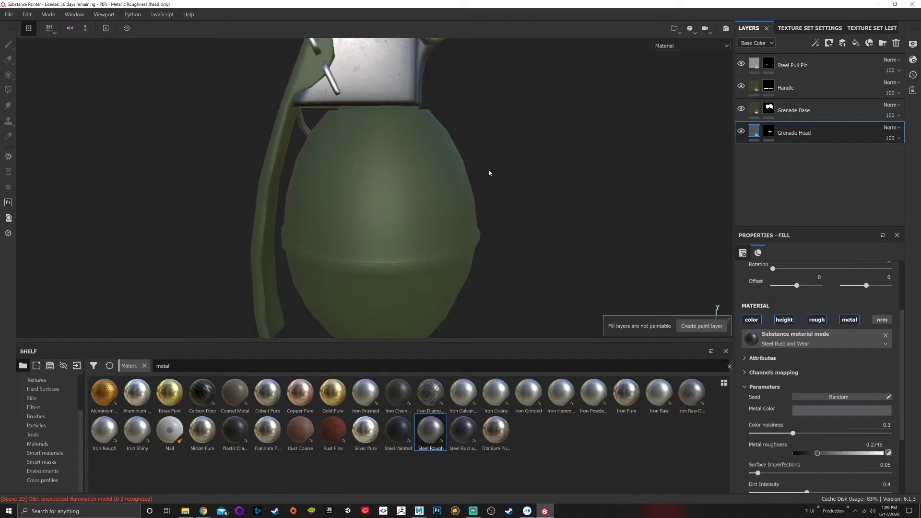
alt+drag(524, 191, 456, 185)
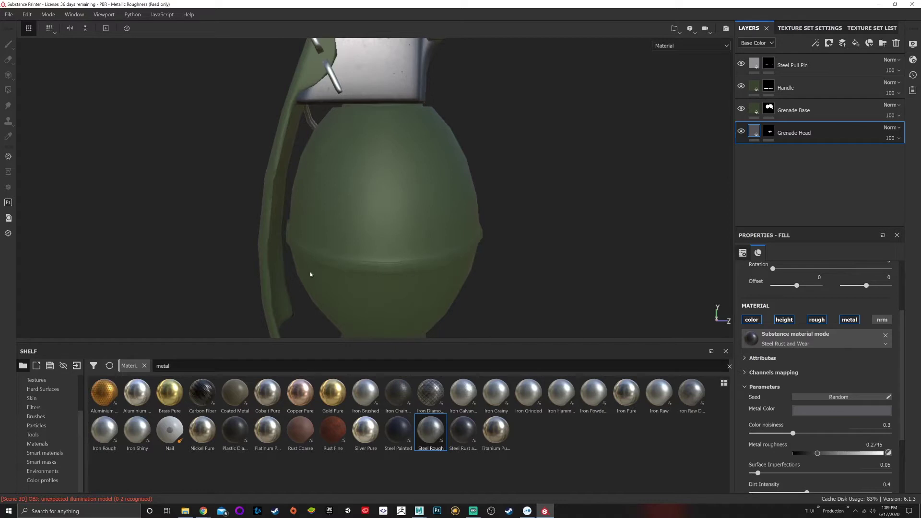
alt+drag(310, 274, 393, 230)
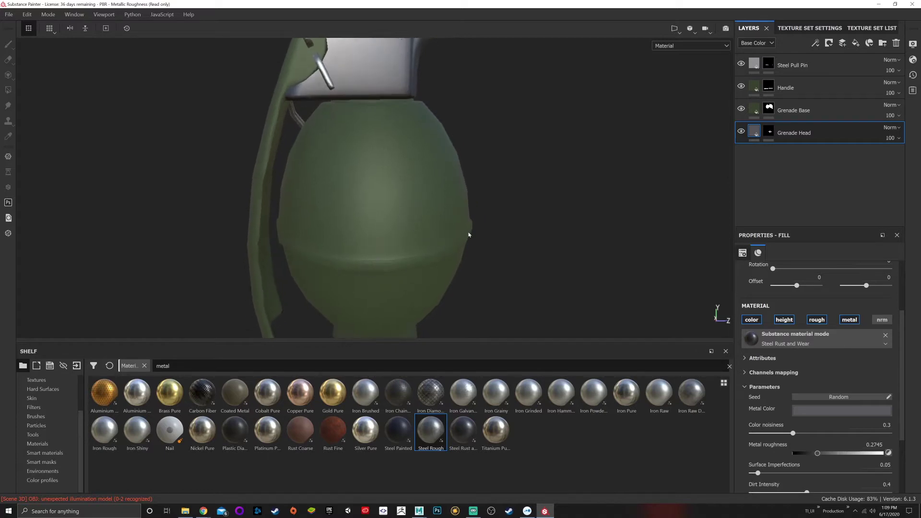
Add a fill layer directly above Grenade Base and name it "Rust layer"
click(818, 117)
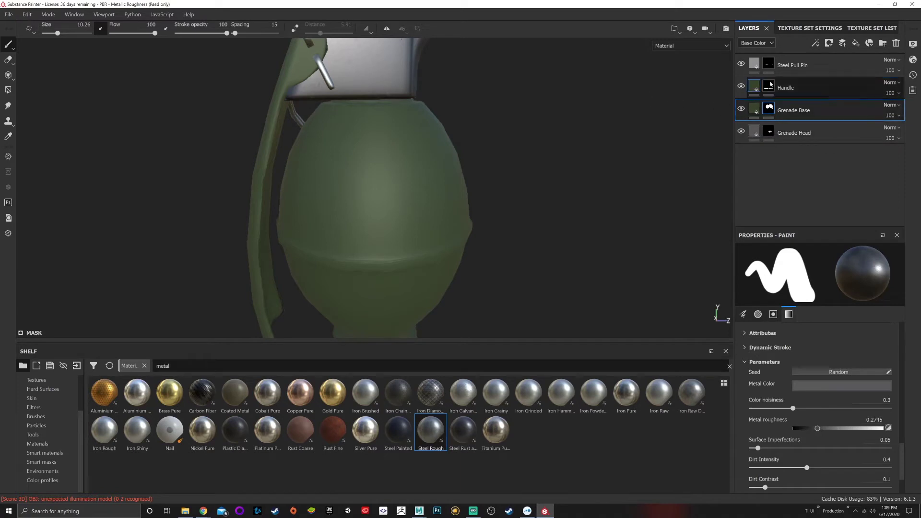
click(857, 46)
double_click(791, 110)
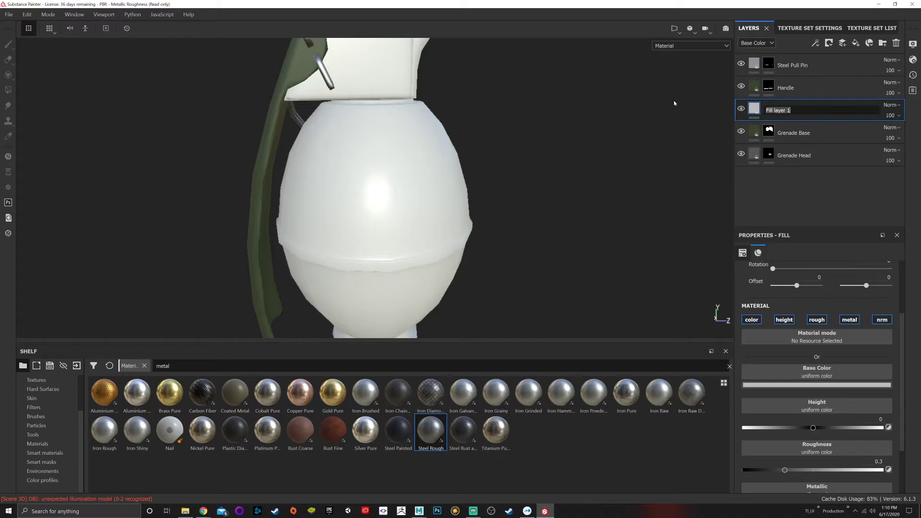
text(Rust)
key(Return)
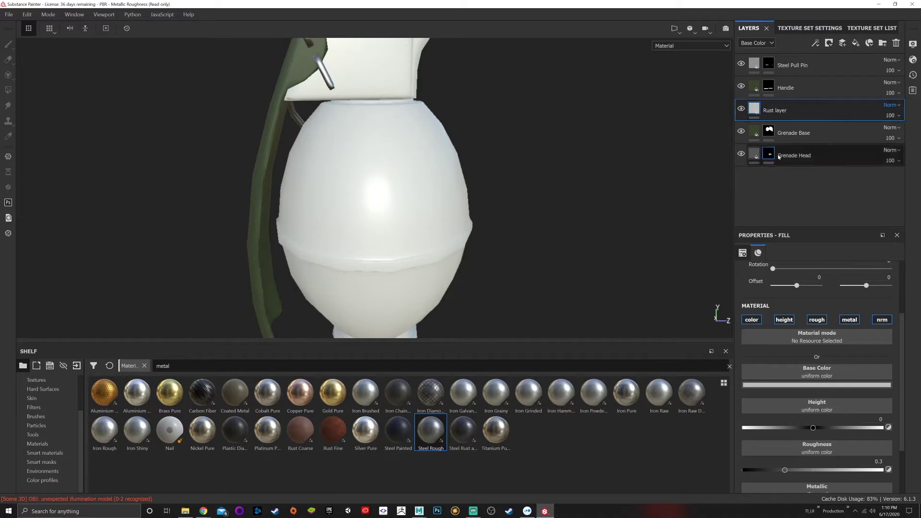
Set the Rust layer's base color to a dark brown with hue 0.072, saturation 0.750 and value 0.067
click(827, 385)
click(844, 440)
mouse_move(843, 441)
mouse_down()
mouse_move(814, 448)
mouse_move(822, 465)
mouse_up()
drag(871, 482, 871, 479)
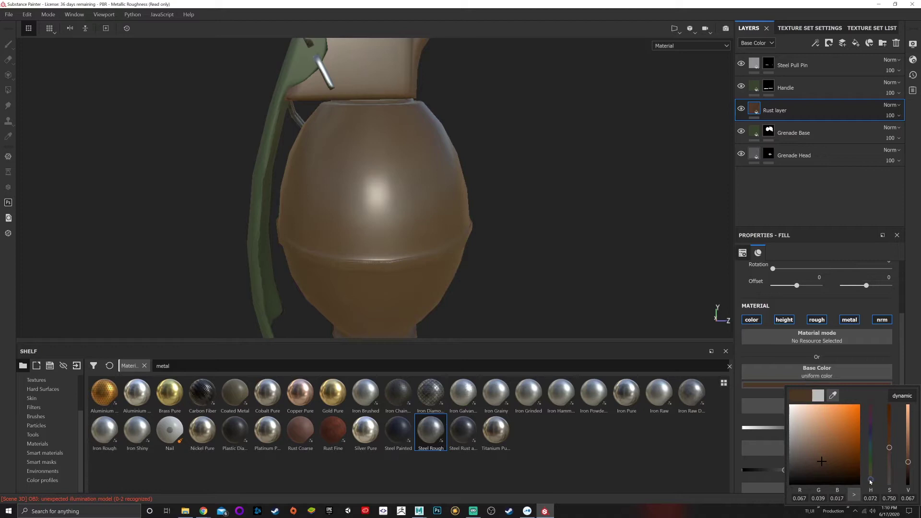
click(780, 363)
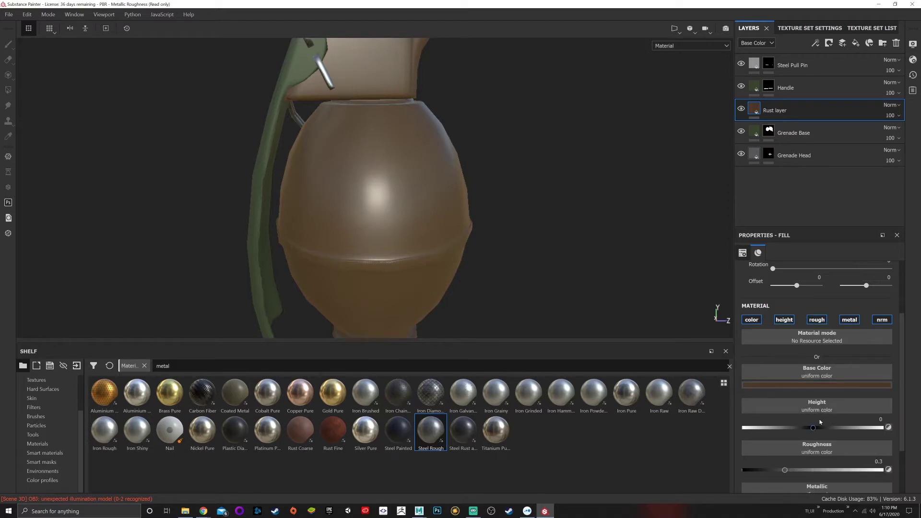
Set the Rust layer's height to 0.0544 and its roughness to 0.8231
drag(814, 427, 817, 428)
scroll(811, 443, down, 1)
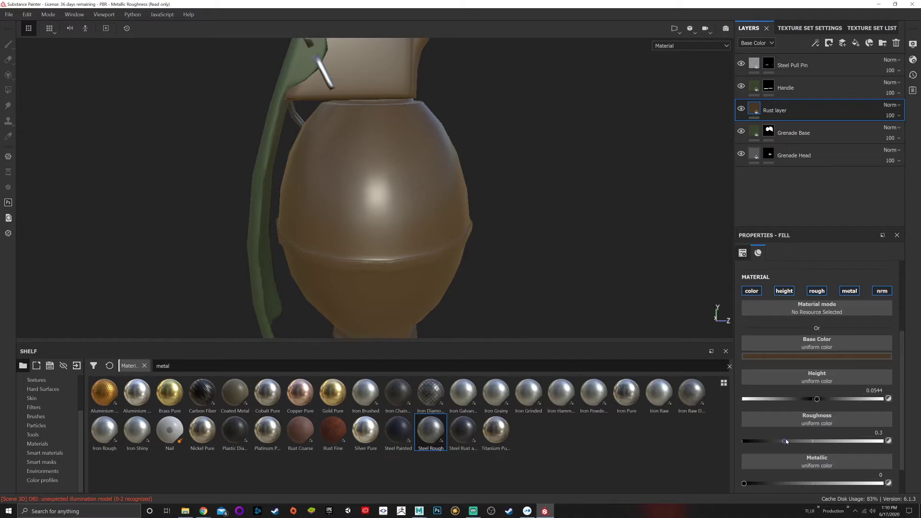
drag(786, 442, 859, 445)
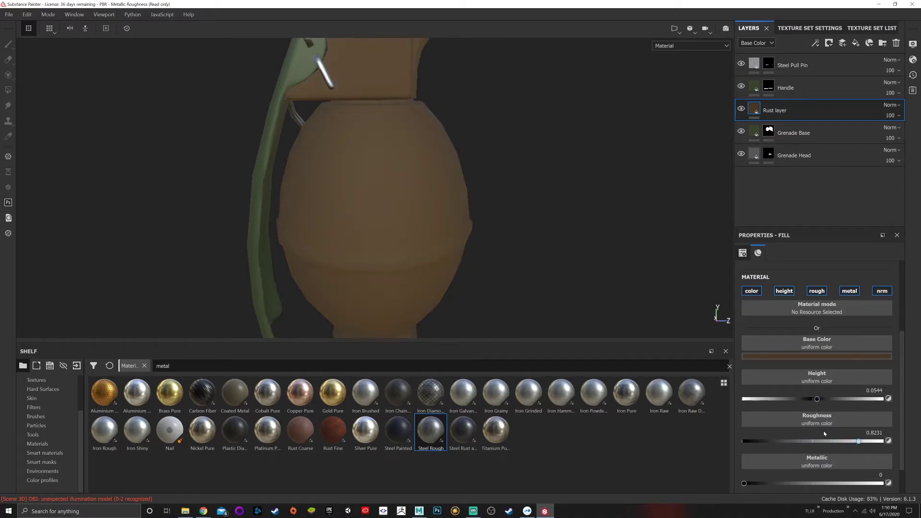
scroll(821, 338, up, 3)
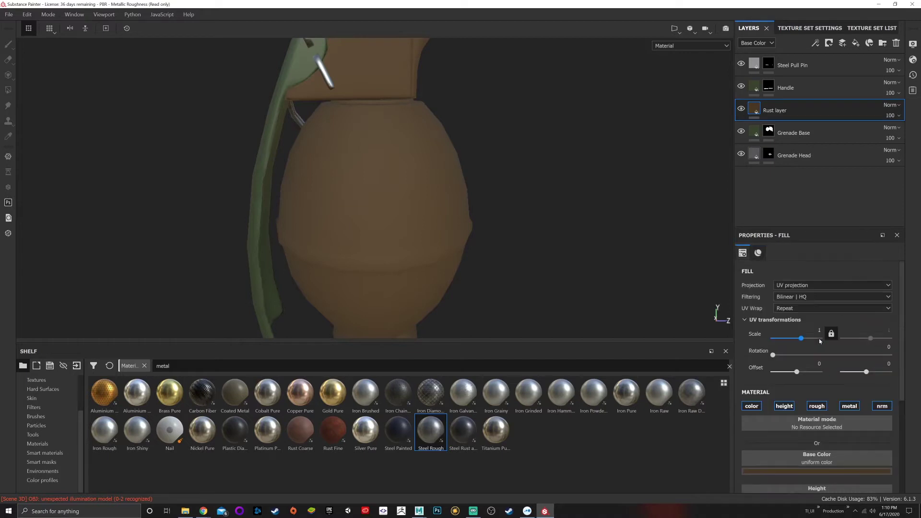
Turn off the Rust layer's metal channel and check the rust color on the whole grenade
scroll(819, 339, down, 5)
mouse_move(744, 446)
mouse_down()
mouse_move(859, 447)
mouse_move(744, 447)
mouse_up()
scroll(848, 362, up, 2)
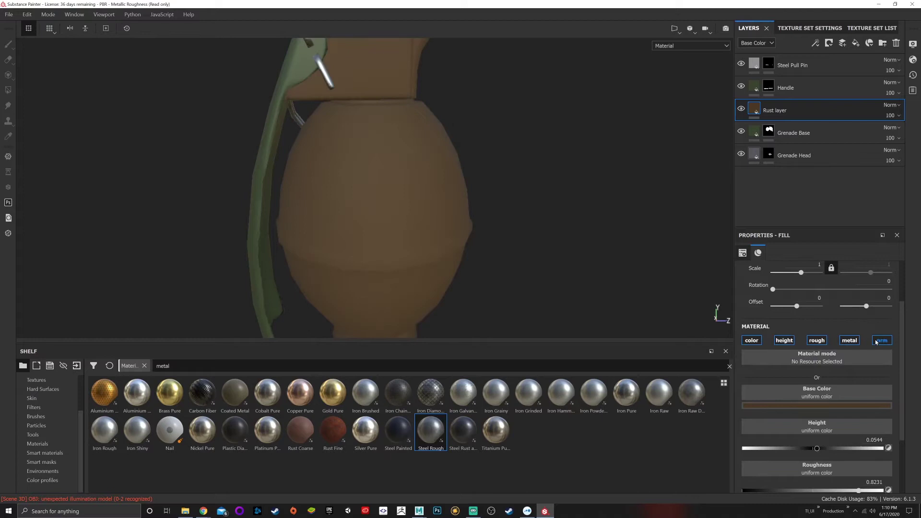
click(855, 341)
alt+right_drag(590, 211, 498, 163)
alt+drag(415, 168, 407, 165)
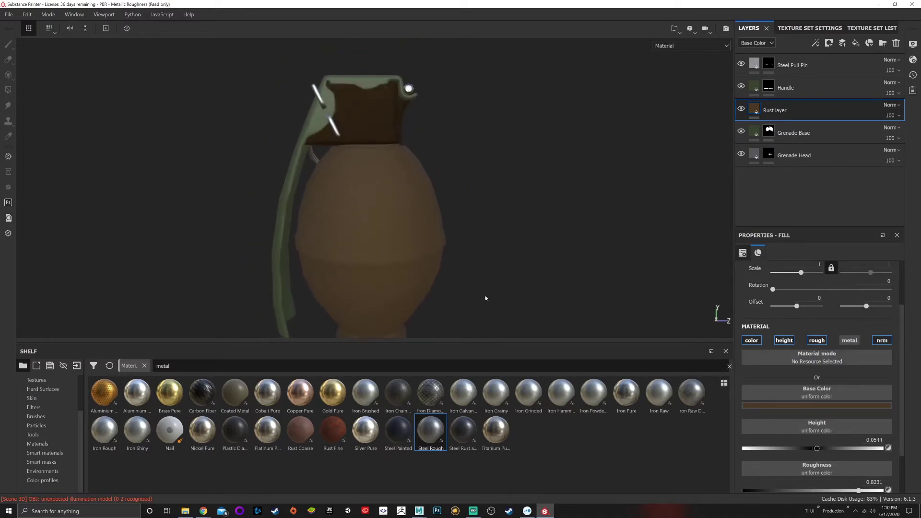
alt+middle_drag(484, 266, 495, 236)
alt+drag(495, 236, 450, 117)
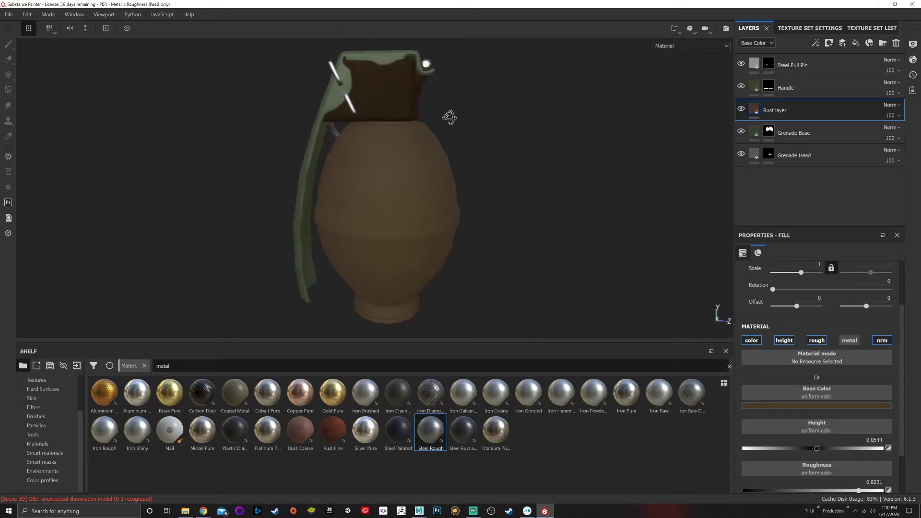
alt+middle_drag(451, 117, 465, 144)
alt+right_drag(466, 145, 513, 222)
alt+middle_drag(514, 223, 487, 175)
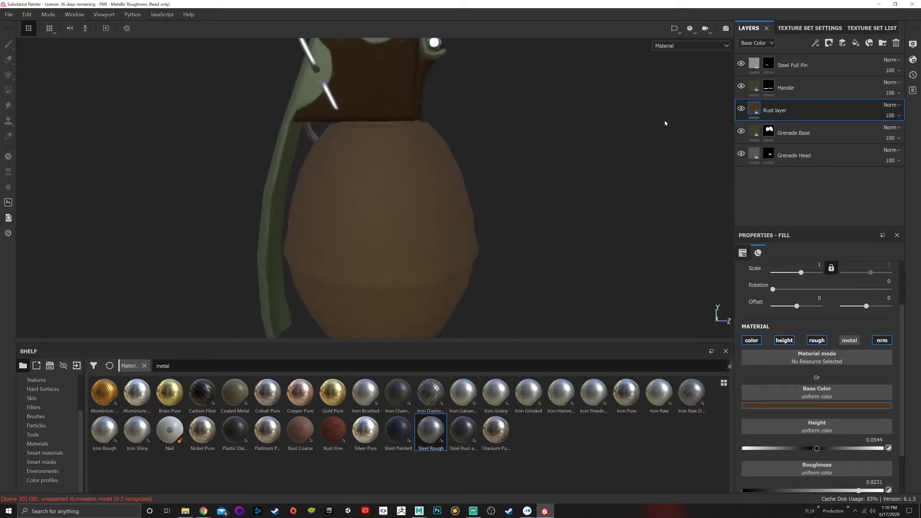
Create a layer folder above the Rust layer and name it "Grenade Base"
right_click(769, 132)
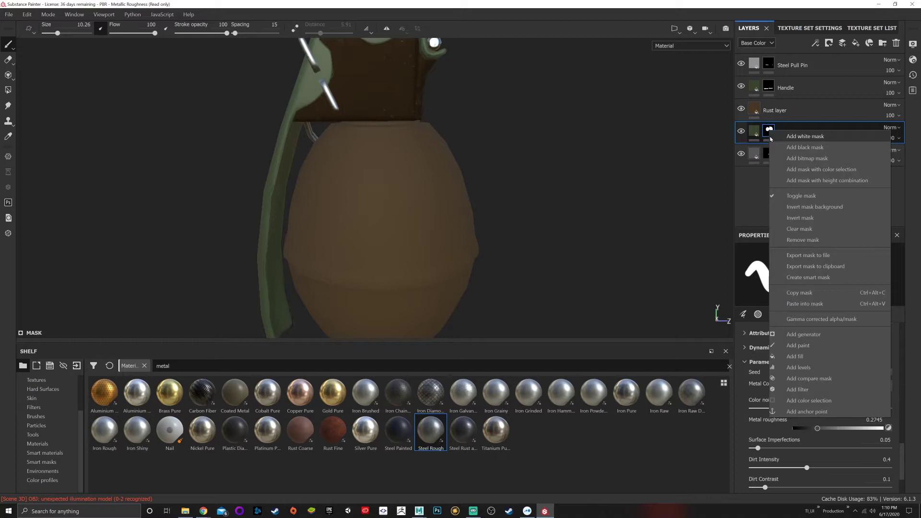
click(754, 109)
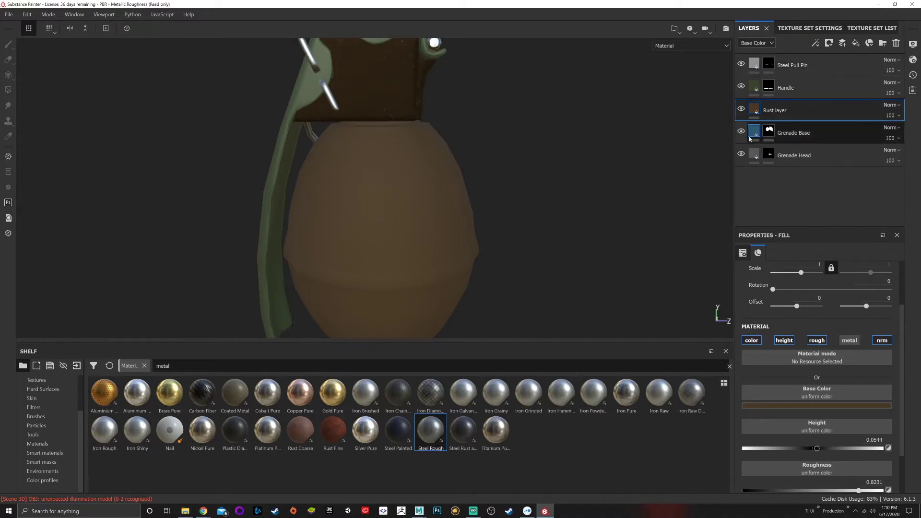
click(884, 44)
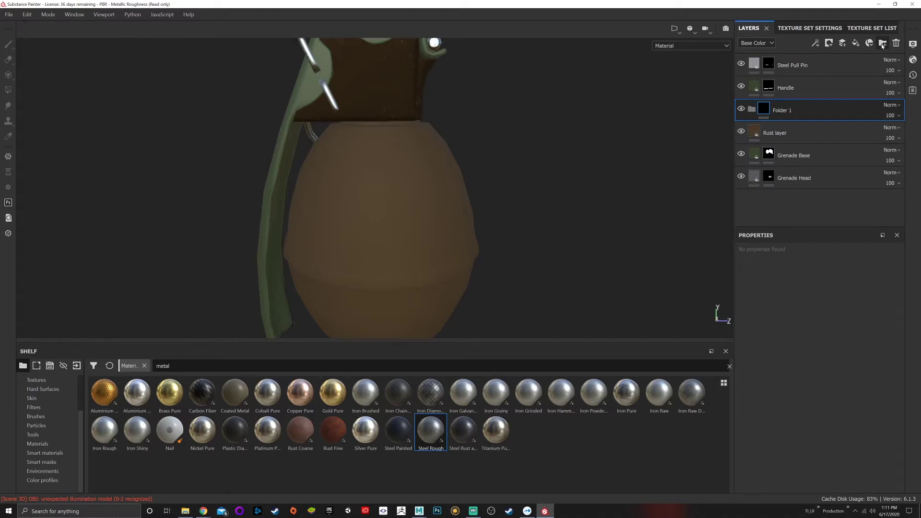
double_click(787, 110)
text(Grenade Base)
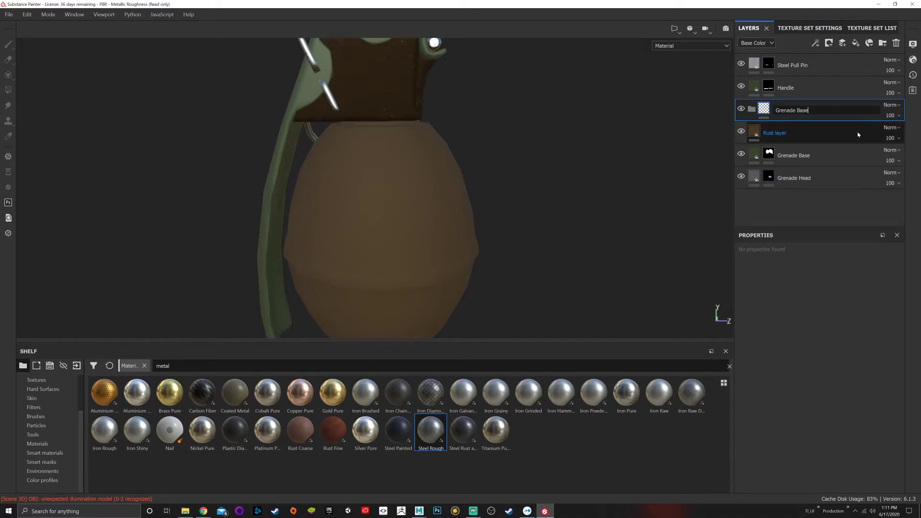
key(Return)
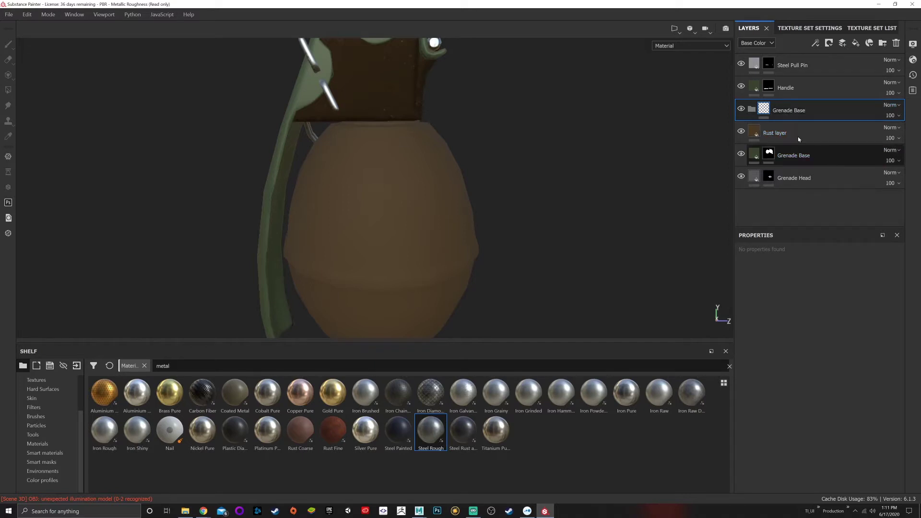
Move the Rust layer and the Grenade Base fill layer into the Grenade Base folder, and add a black mask to the folder
shift+click(798, 137)
drag(773, 137, 770, 110)
right_click(767, 113)
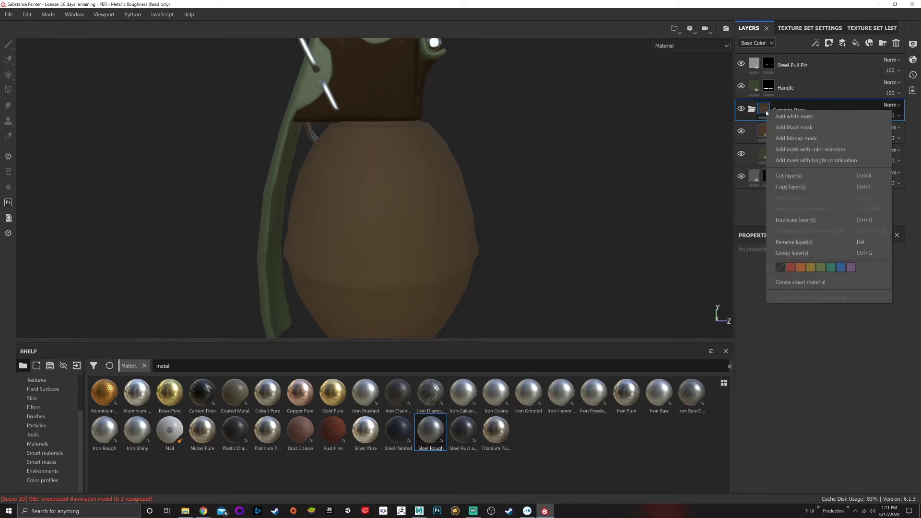
click(787, 127)
Copy the Grenade Base fill layer's mask into the mask of the Grenade Base folder
right_click(779, 153)
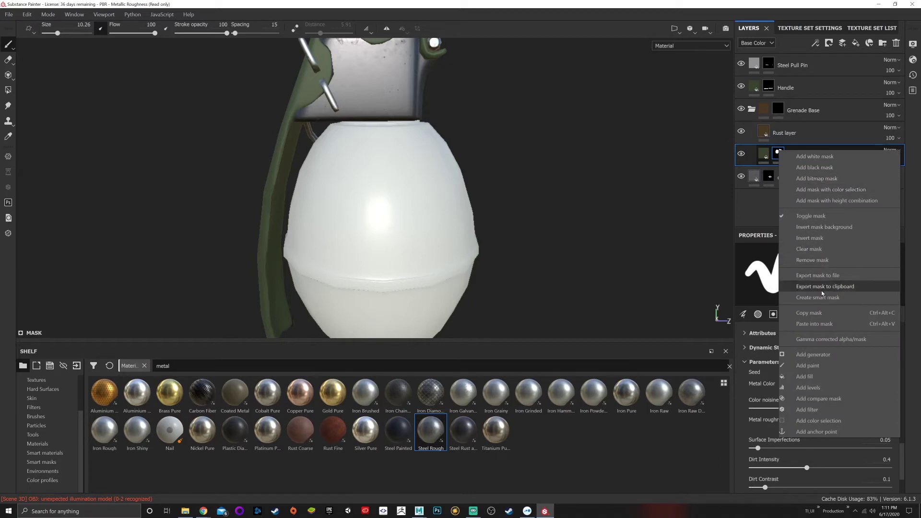
click(808, 366)
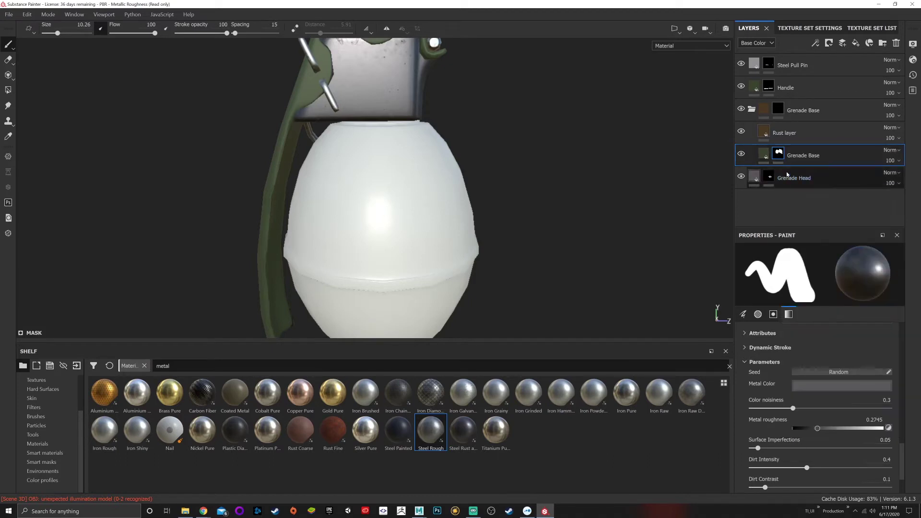
right_click(778, 109)
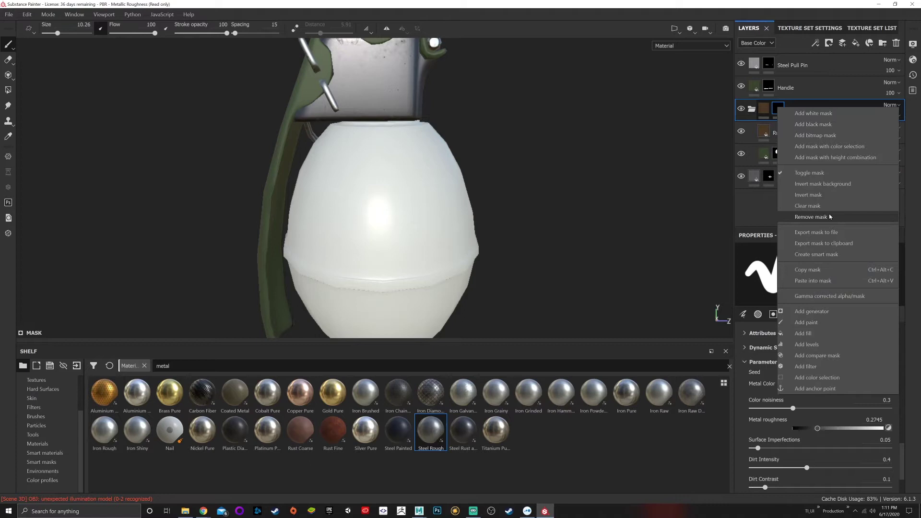
click(817, 282)
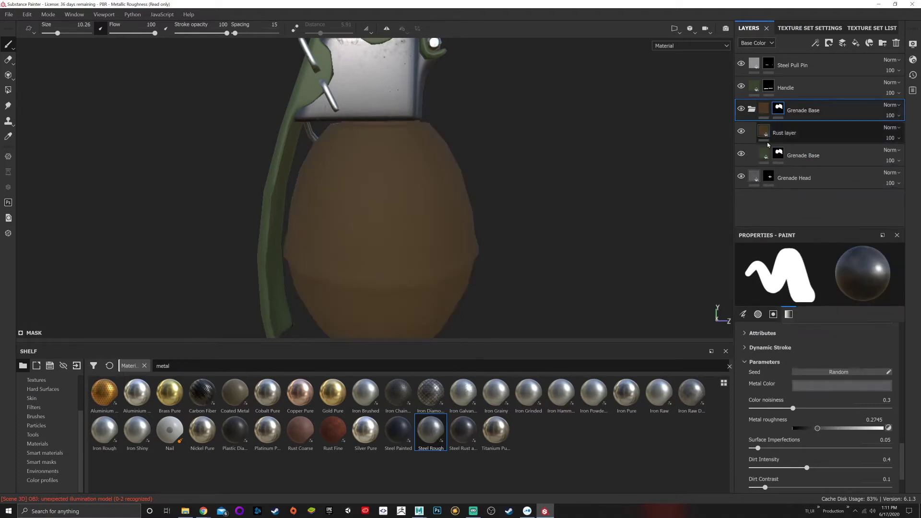
Remove the mask from the Grenade Base fill layer inside the folder and check the grenade body up close
right_click(779, 154)
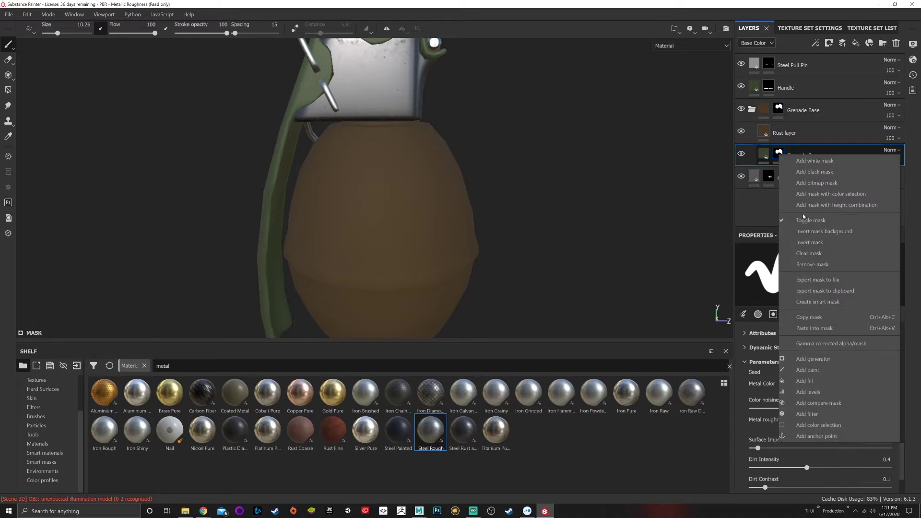
click(818, 265)
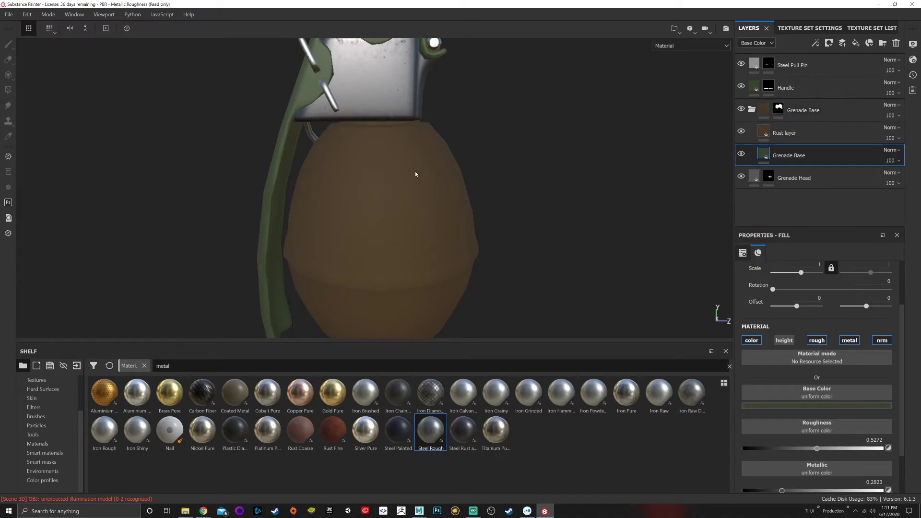
alt+drag(372, 168, 400, 170)
alt+middle_drag(399, 170, 427, 152)
scroll(455, 151, up, 3)
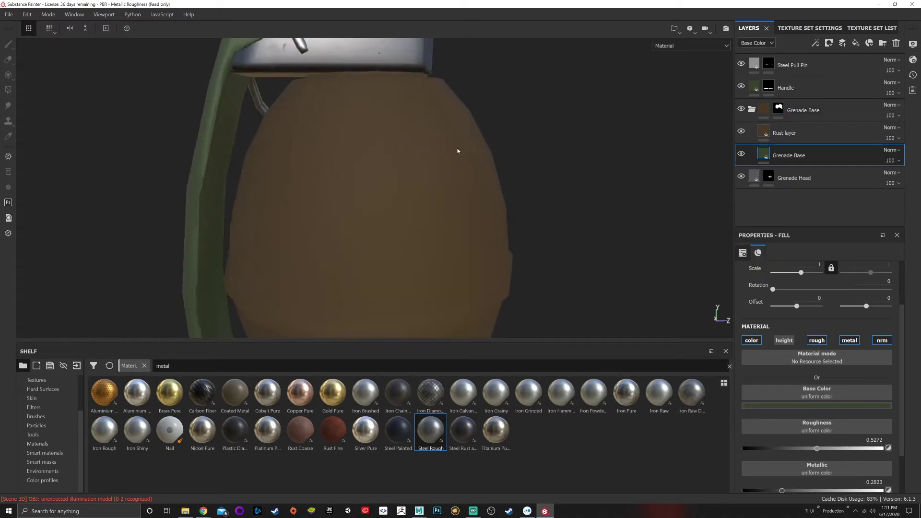
Hide the Rust layer, rename the green fill layer inside the folder "Grenade Base Color", and show the Rust layer again
scroll(460, 151, down, 4)
click(740, 132)
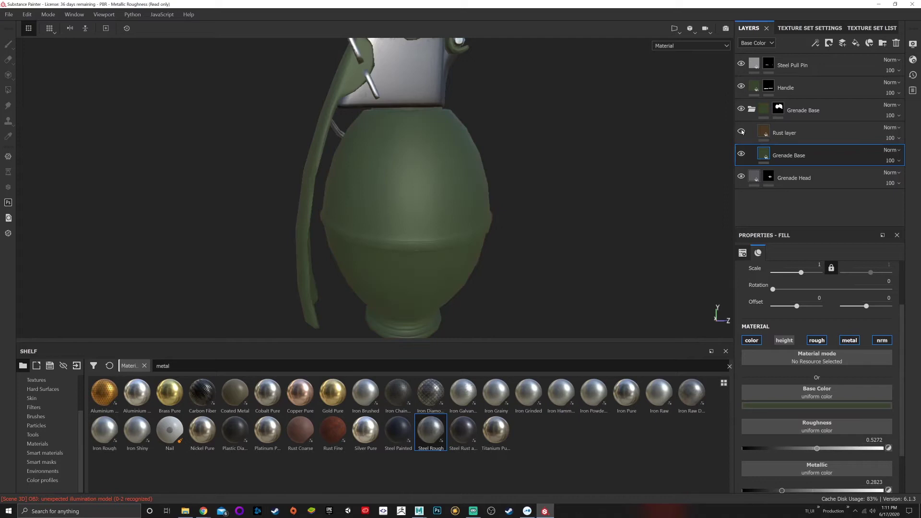
double_click(810, 155)
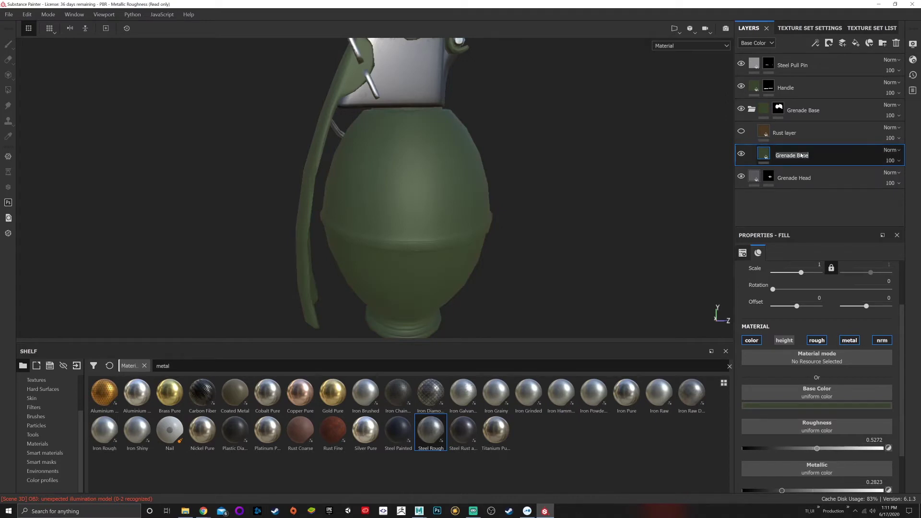
text(Color)
key(Return)
click(741, 131)
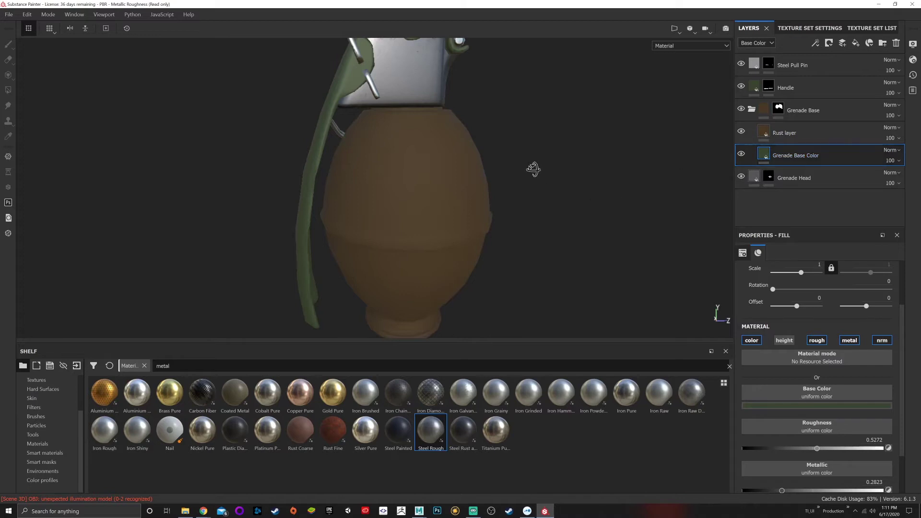
Add a black mask to the Rust layer inside the Grenade Base folder
alt+drag(534, 169, 514, 169)
alt+right_drag(514, 169, 522, 226)
alt+middle_drag(522, 226, 527, 178)
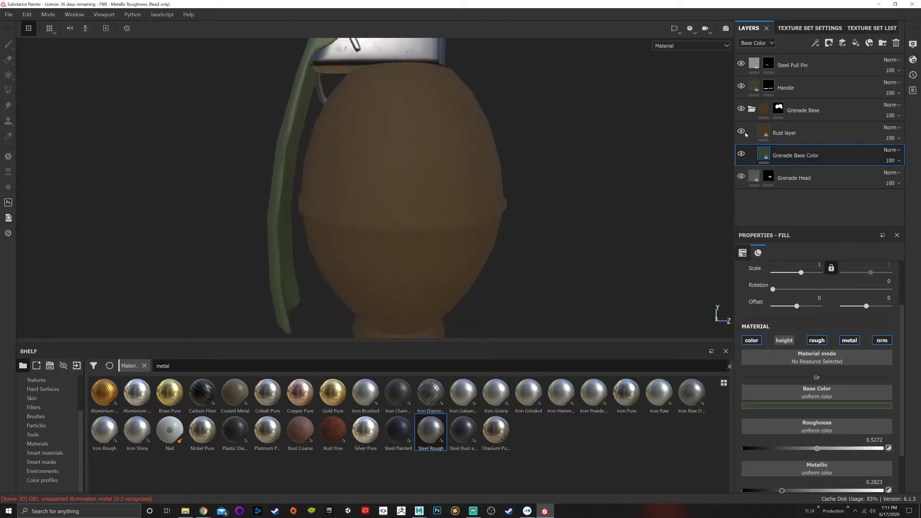
right_click(761, 133)
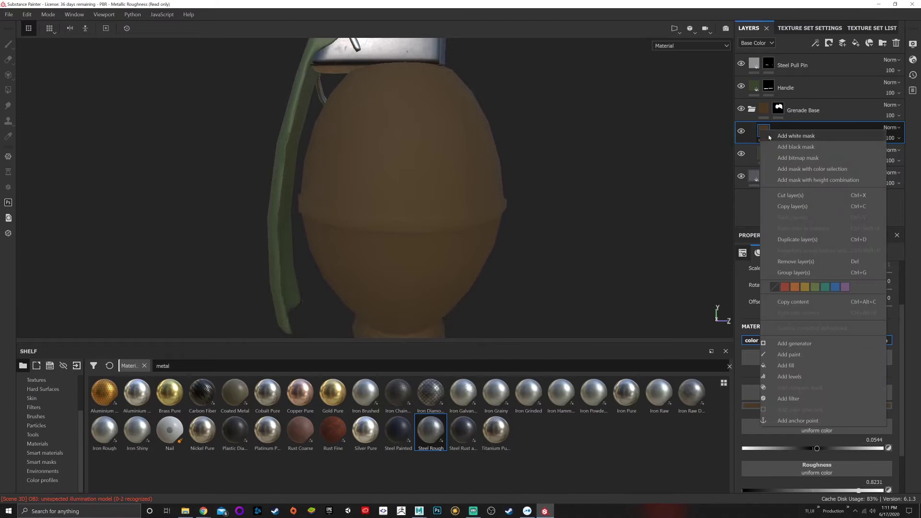
key(Escape)
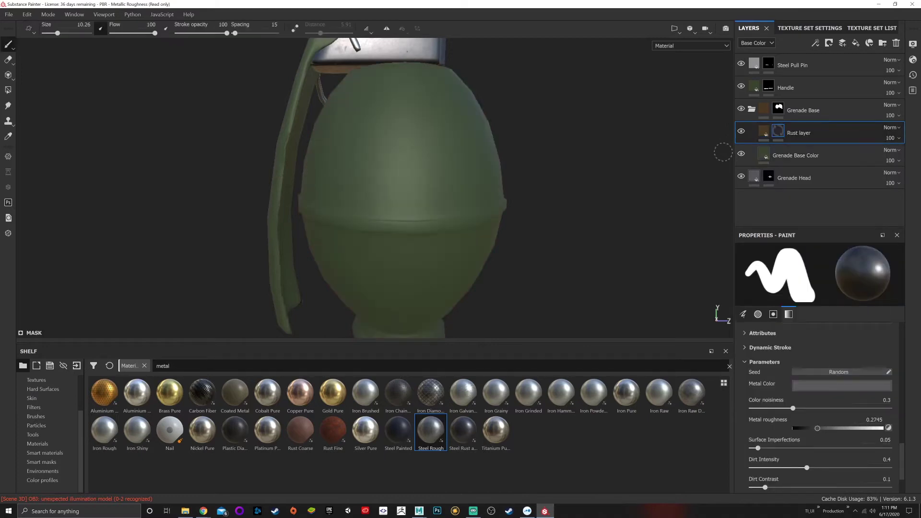
mouse_move(434, 144)
alt+mouse_down()
mouse_move(402, 162)
mouse_move(403, 150)
alt+mouse_up()
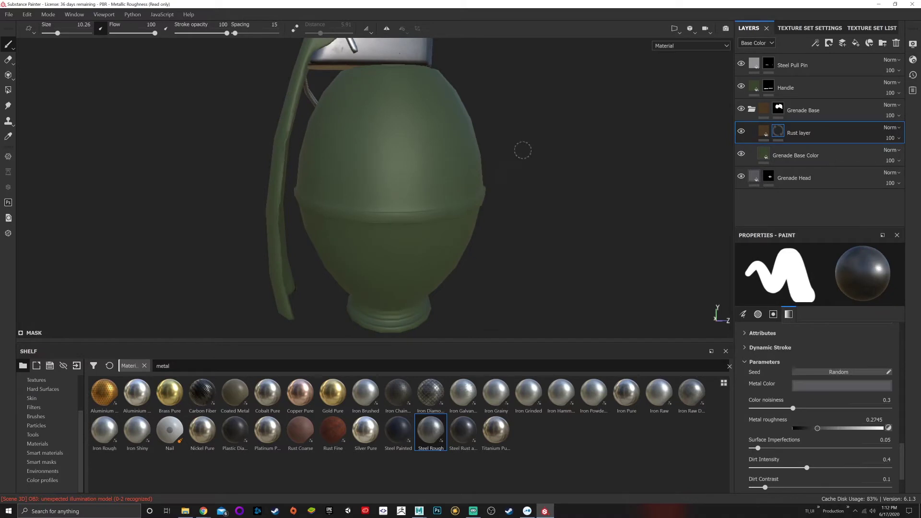
alt+middle_drag(523, 150, 531, 187)
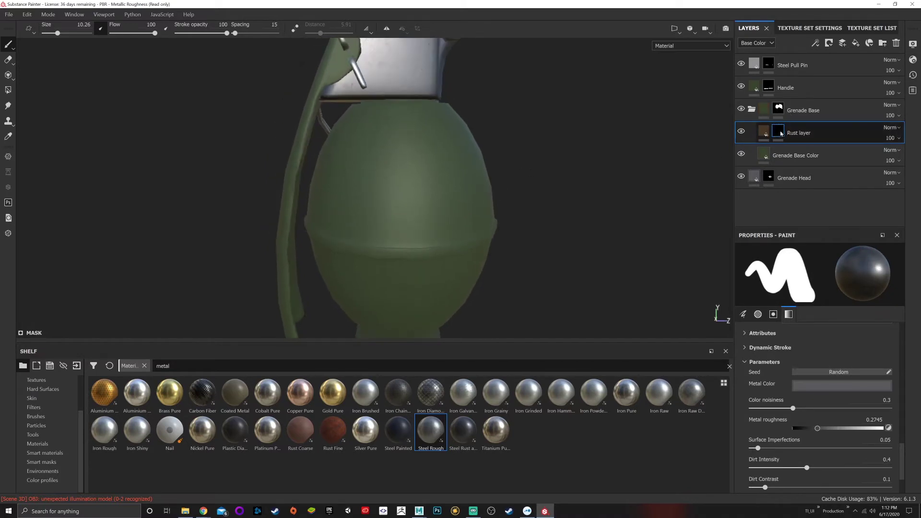
Add a generator to the Rust layer's mask and assign Dripping Rust to it
right_click(781, 133)
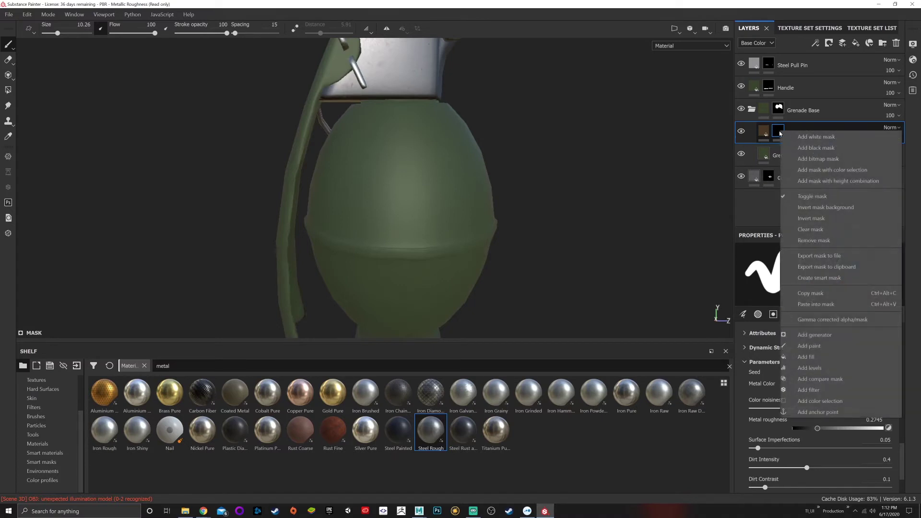
click(807, 336)
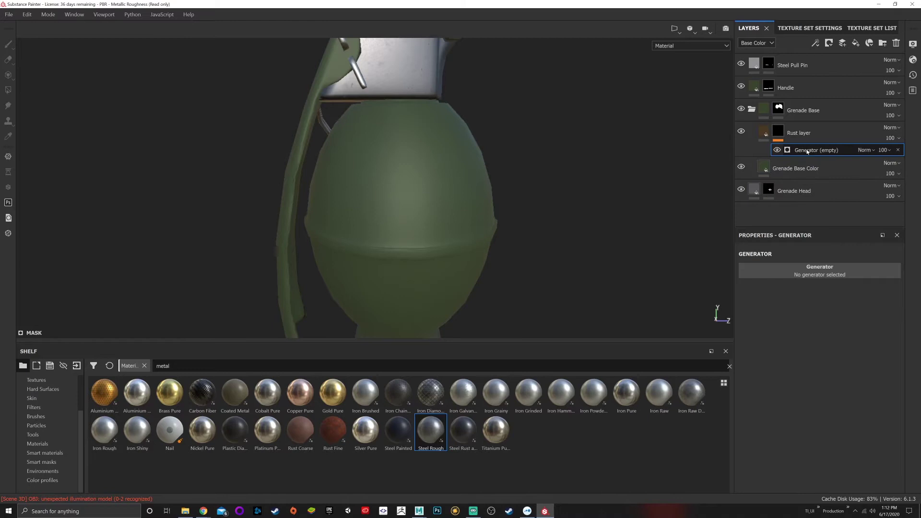
click(815, 274)
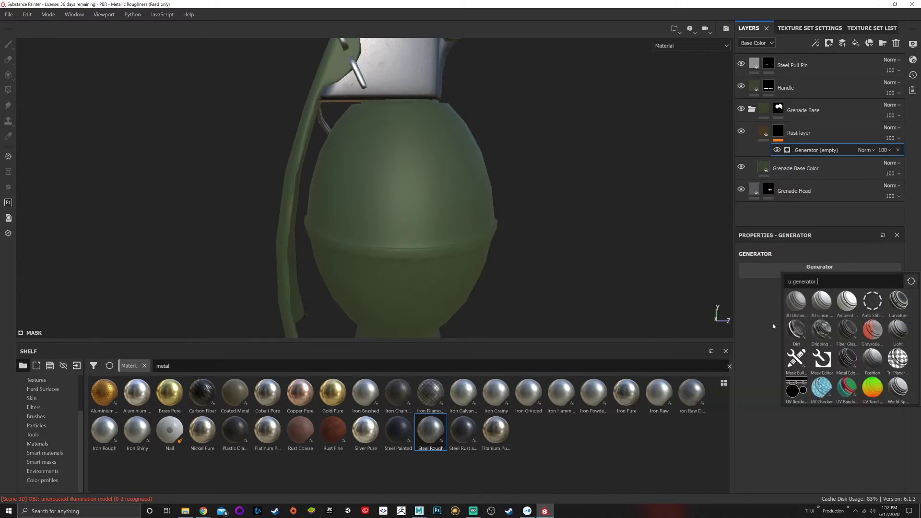
mouse_move(826, 325)
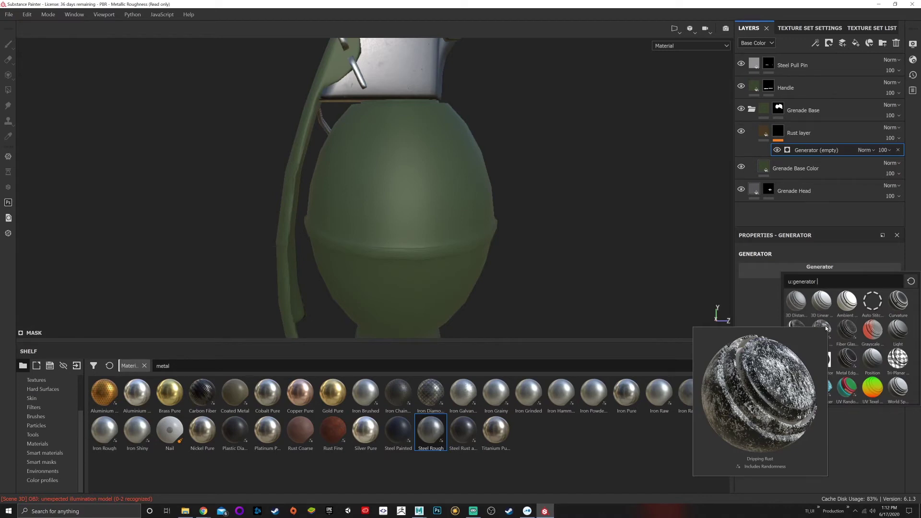
click(826, 329)
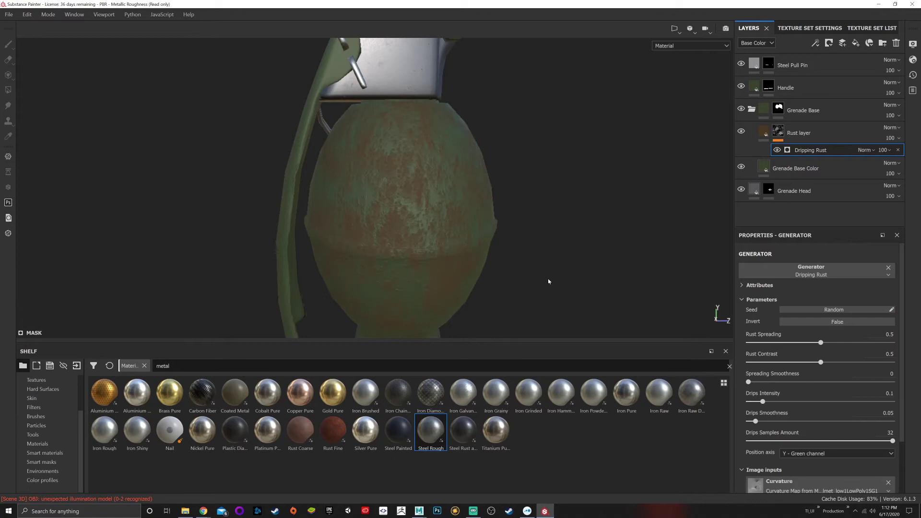
Set the Dripping Rust generator's Rust Spreading to 0.12, Rust Contrast to 0.4 and Drips Intensity to 0.43
scroll(490, 216, down, 3)
scroll(509, 210, up, 3)
alt+drag(538, 212, 564, 211)
drag(820, 343, 767, 348)
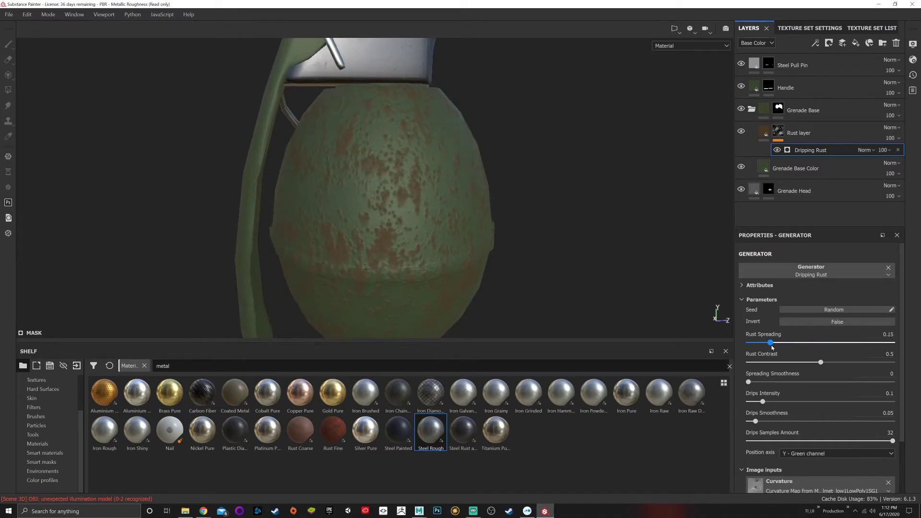
mouse_move(795, 346)
mouse_down()
mouse_move(841, 365)
mouse_move(756, 363)
mouse_move(799, 364)
mouse_up()
drag(766, 404, 811, 400)
drag(796, 363, 766, 342)
Examine the dripping rust around the grenade body and review the generator's image inputs
scroll(484, 257, down, 5)
alt+drag(484, 257, 518, 239)
scroll(438, 241, up, 5)
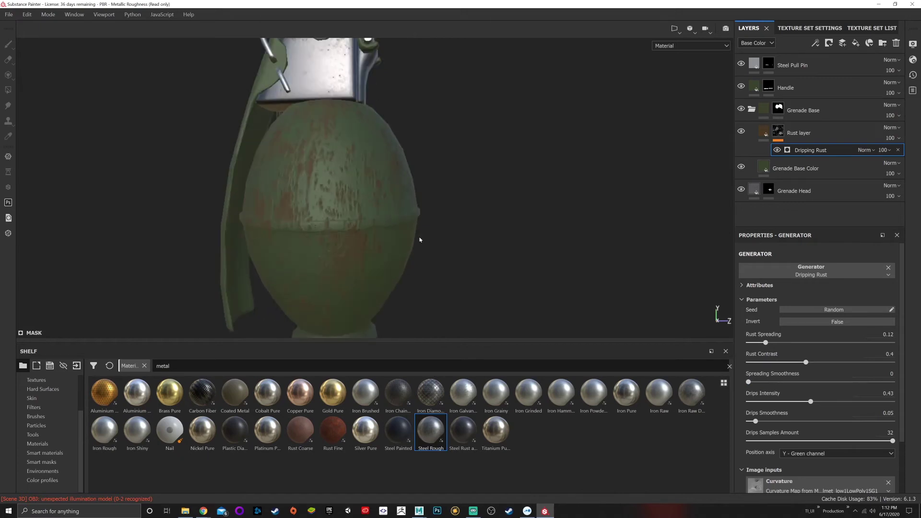
alt+drag(420, 240, 383, 242)
scroll(813, 440, down, 2)
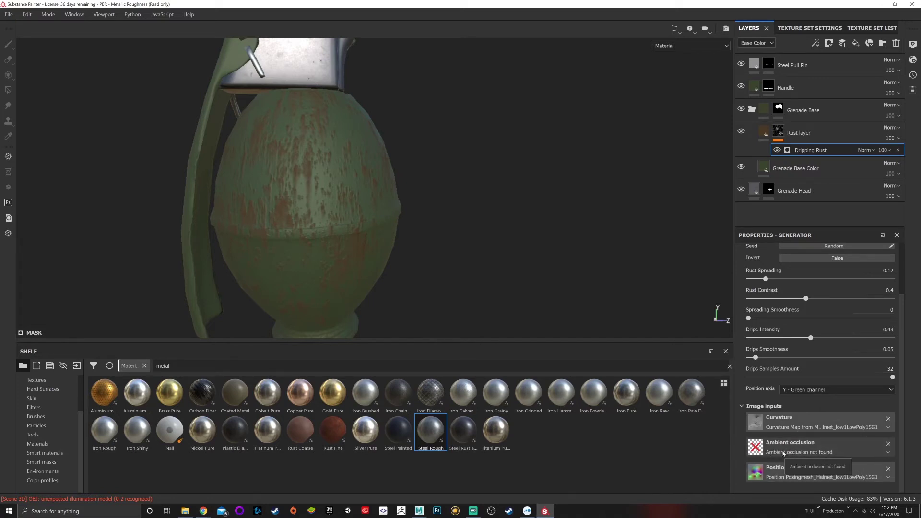
alt+drag(428, 217, 476, 242)
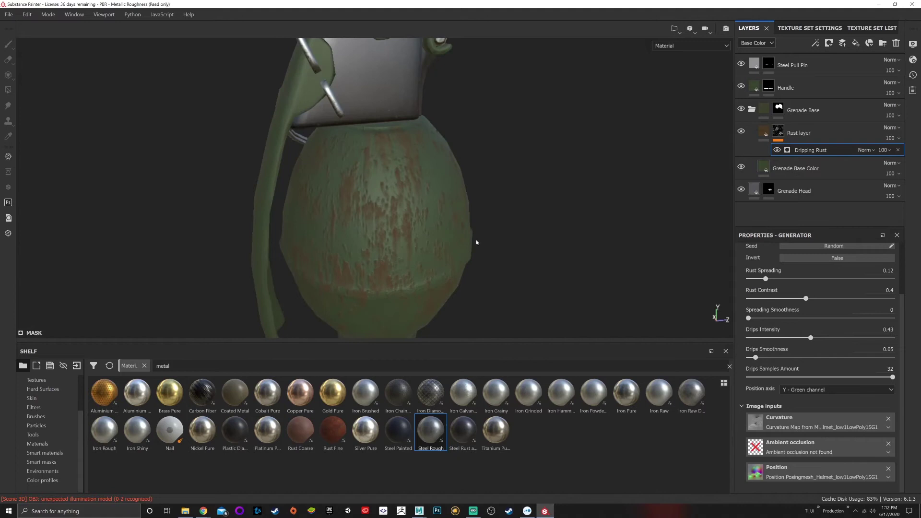
scroll(518, 215, down, 5)
scroll(519, 216, up, 6)
alt+drag(518, 216, 540, 182)
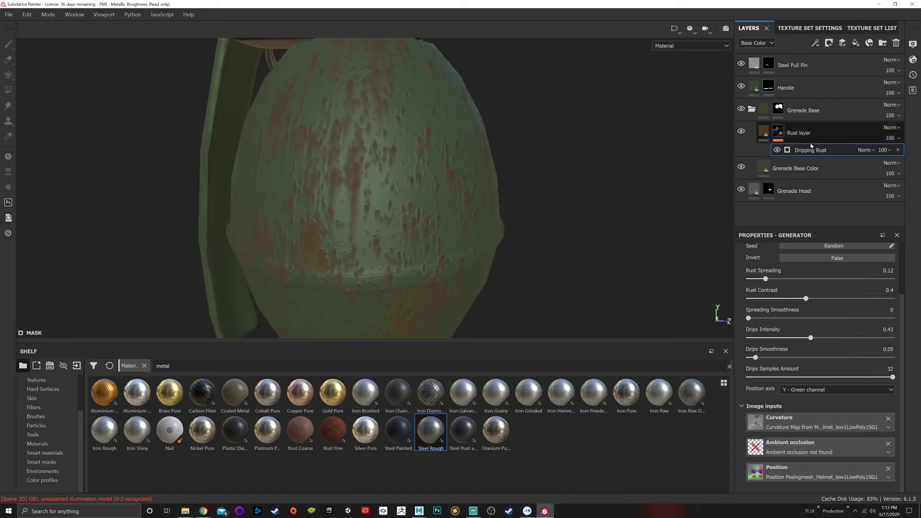
Remove the Dripping Rust generator from the Rust layer's mask
click(899, 150)
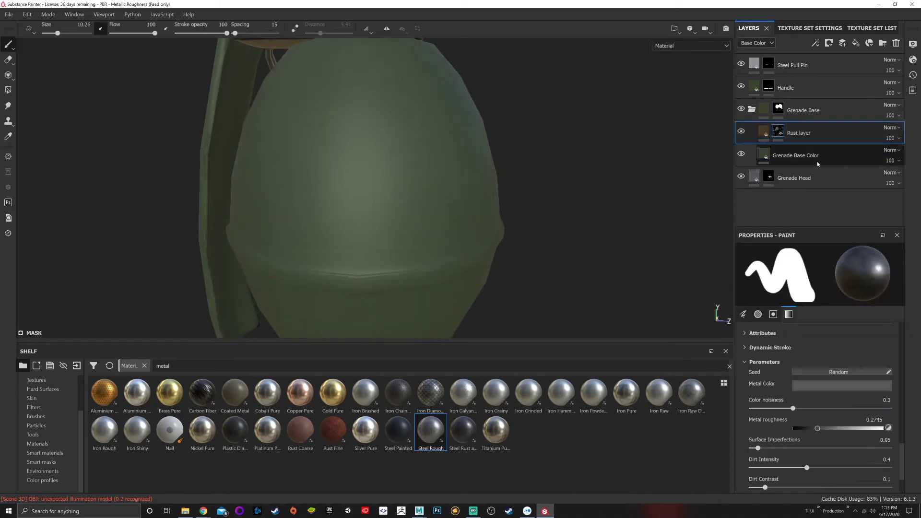
alt+drag(429, 167, 487, 154)
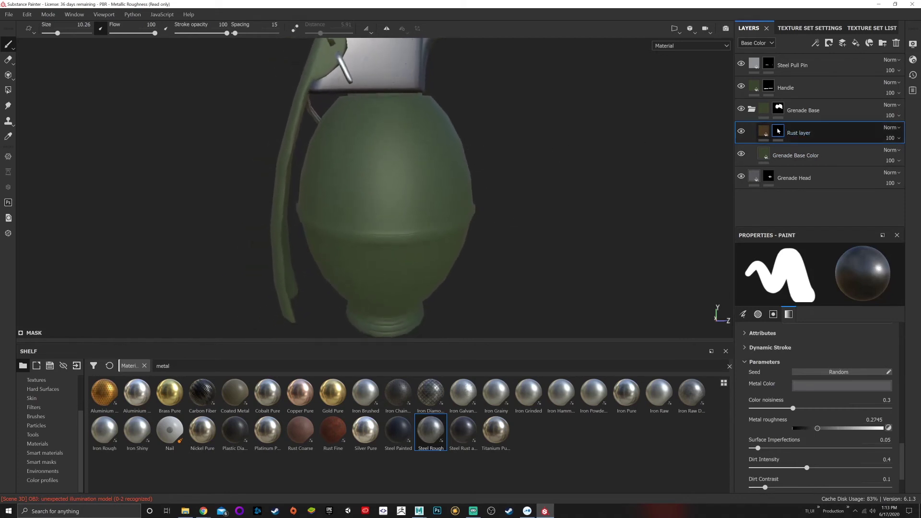
click(769, 132)
click(767, 131)
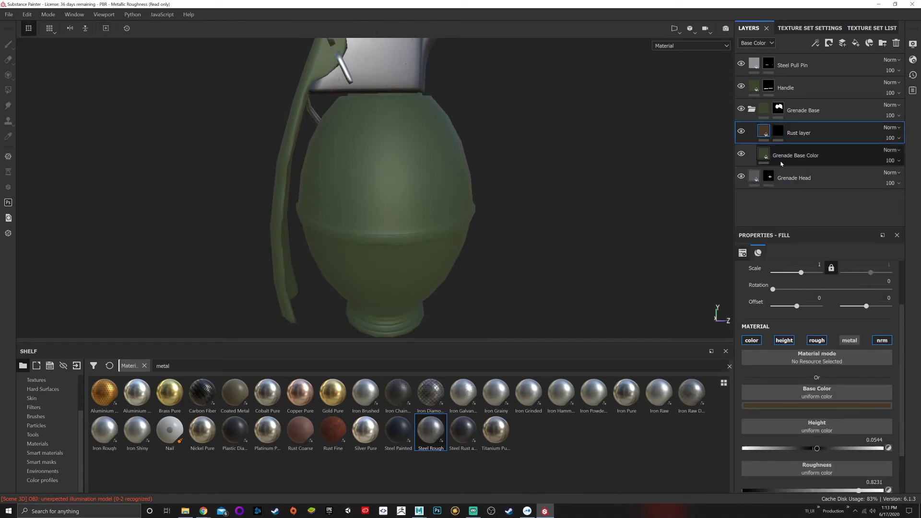
Add a generator to the Rust layer's black mask and assign Metal Edge Wear to it
click(775, 131)
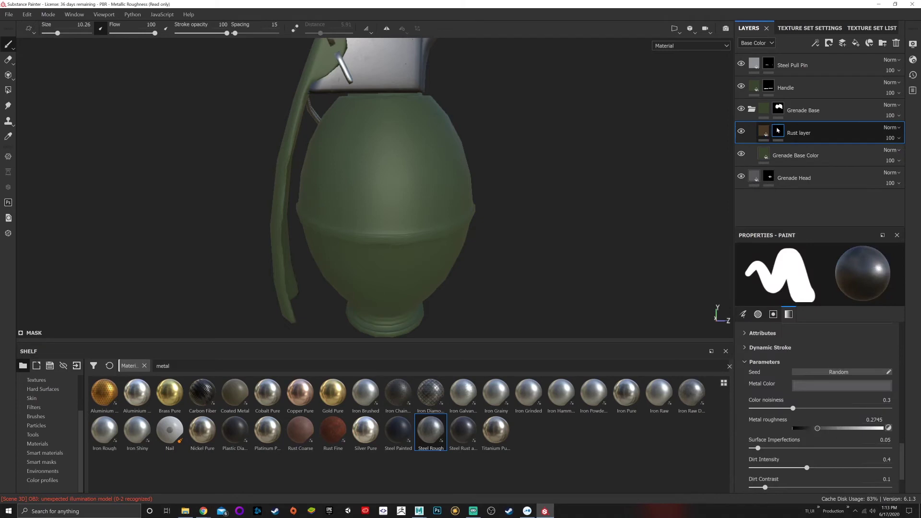
right_click(778, 130)
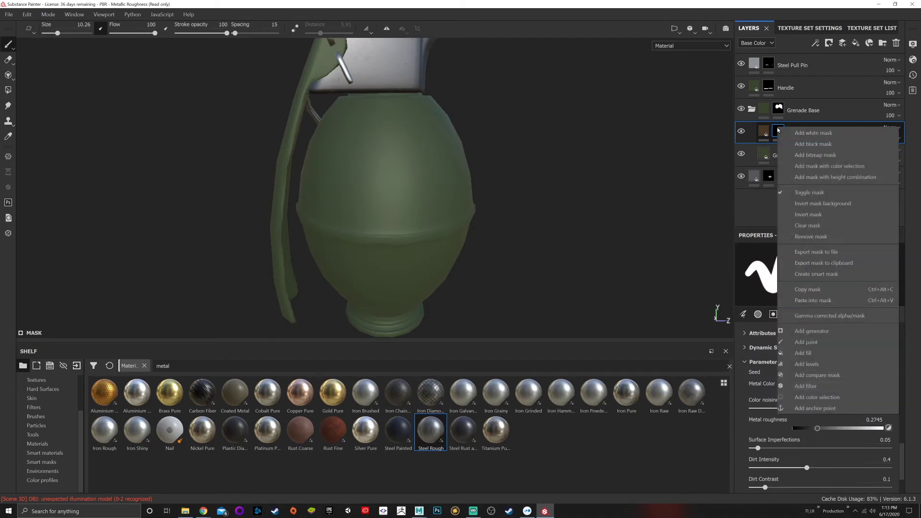
click(824, 332)
click(819, 268)
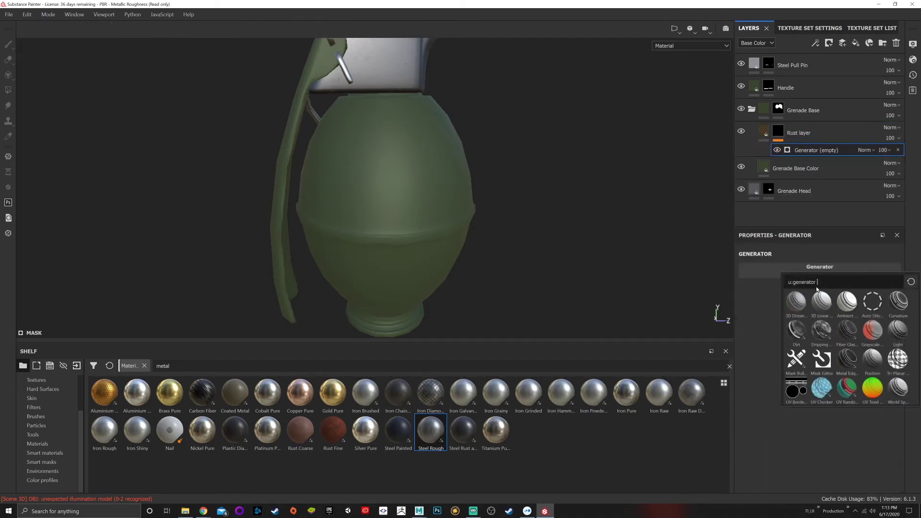
click(849, 365)
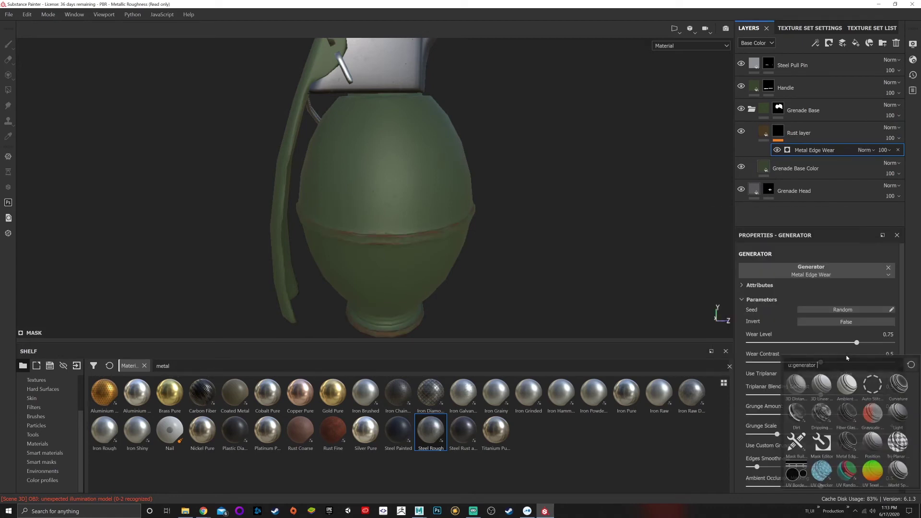
click(531, 234)
Inspect the edge rust and the generator's image inputs, and adjust the Metal Edge Wear level and contrast
scroll(483, 214, down, 5)
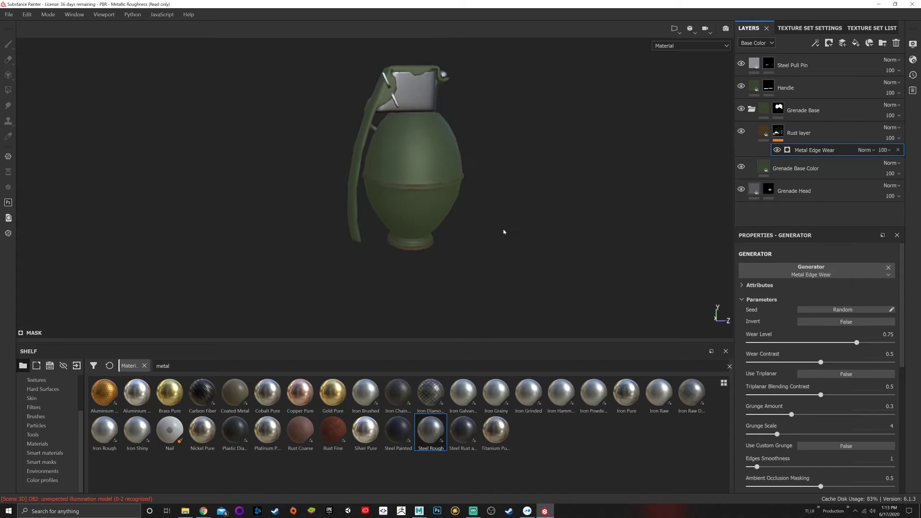
scroll(504, 230, up, 6)
alt+drag(504, 230, 523, 257)
scroll(796, 364, down, 9)
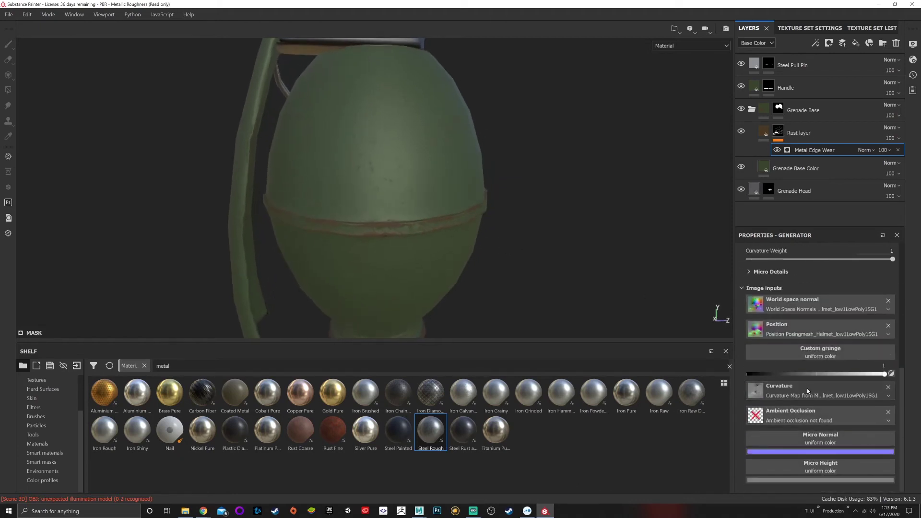
scroll(811, 383, up, 10)
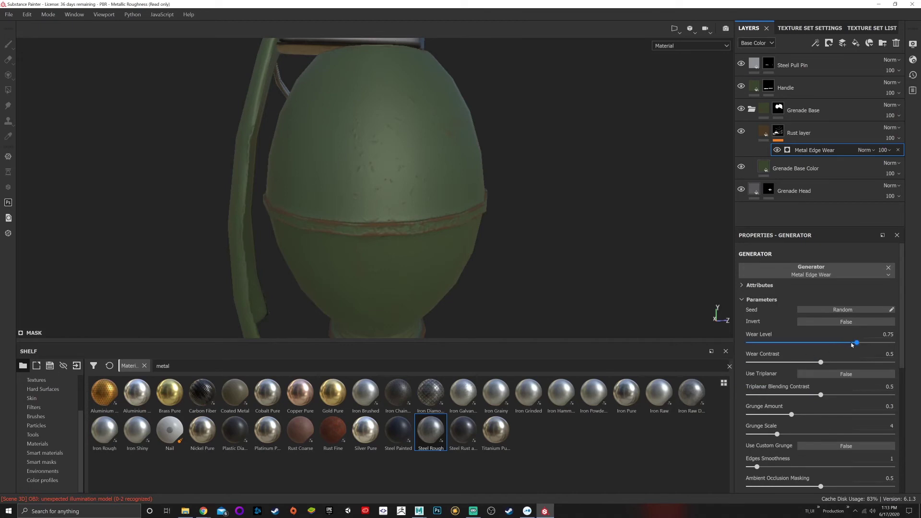
drag(851, 345, 836, 363)
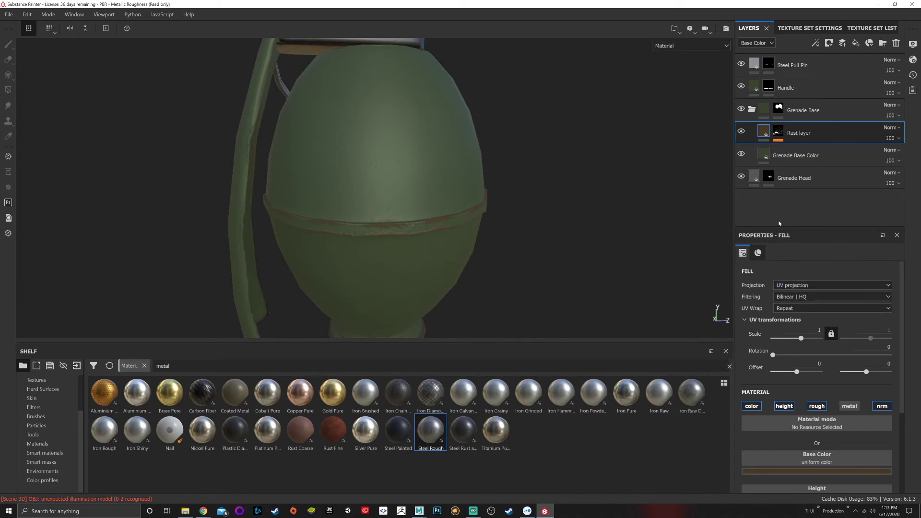
Check the texture layout in the split 3D/2D view and return to the 3D-only view
click(676, 29)
click(693, 50)
click(675, 30)
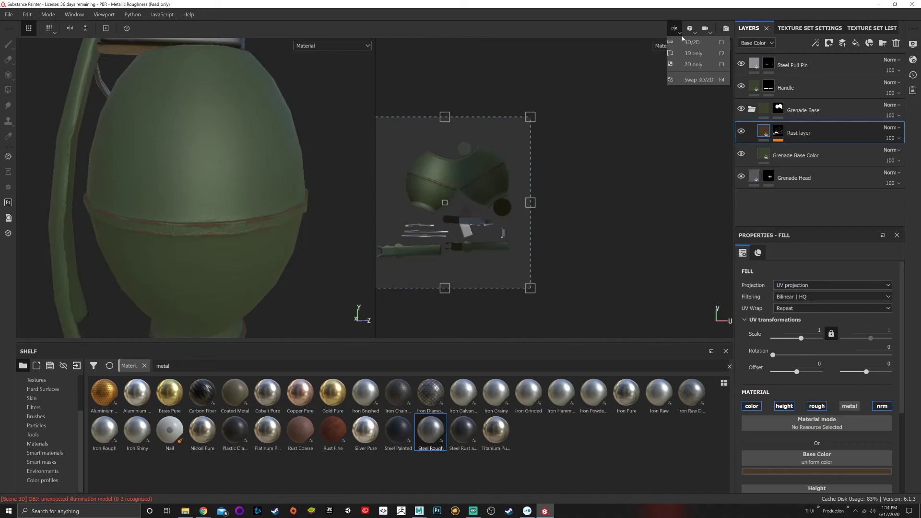
click(688, 41)
click(677, 29)
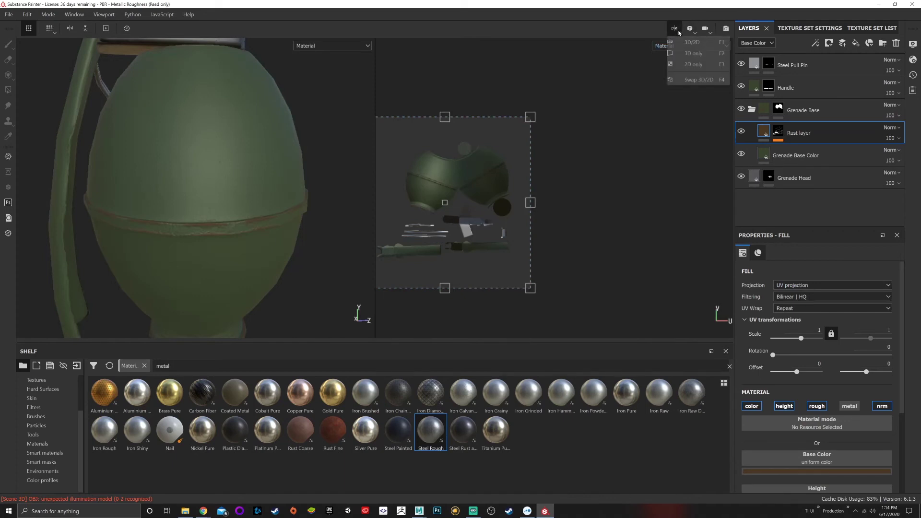
click(691, 44)
Set the Rust layer's fill projection to Tri-planar projection and check the other side of the grenade body
click(816, 286)
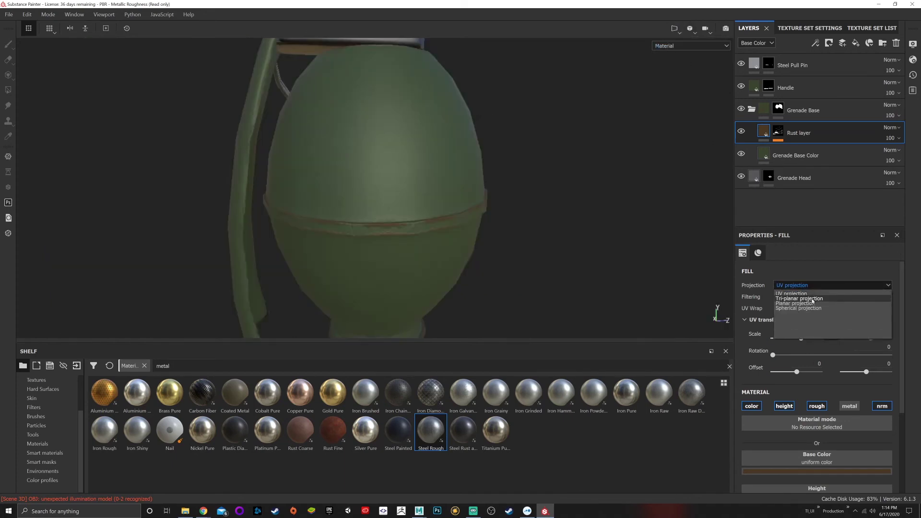
click(806, 298)
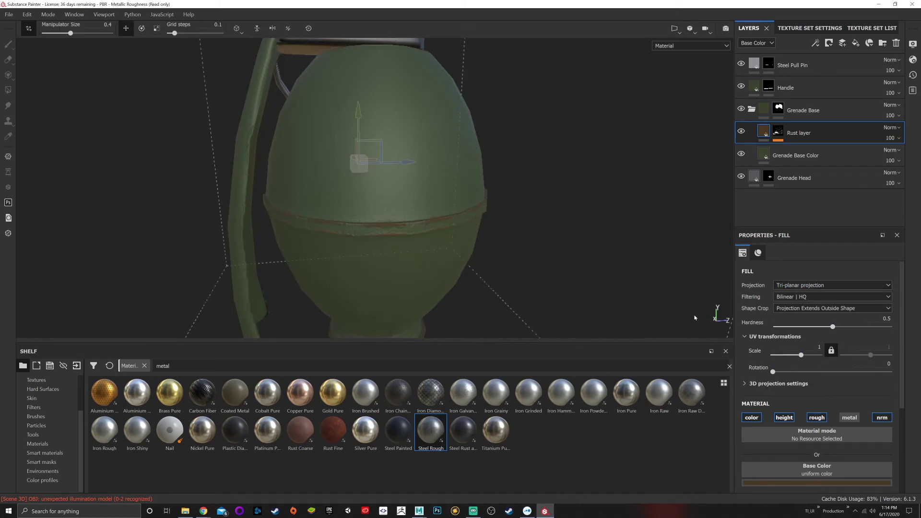
alt+drag(254, 215, 395, 200)
alt+right_drag(395, 200, 368, 203)
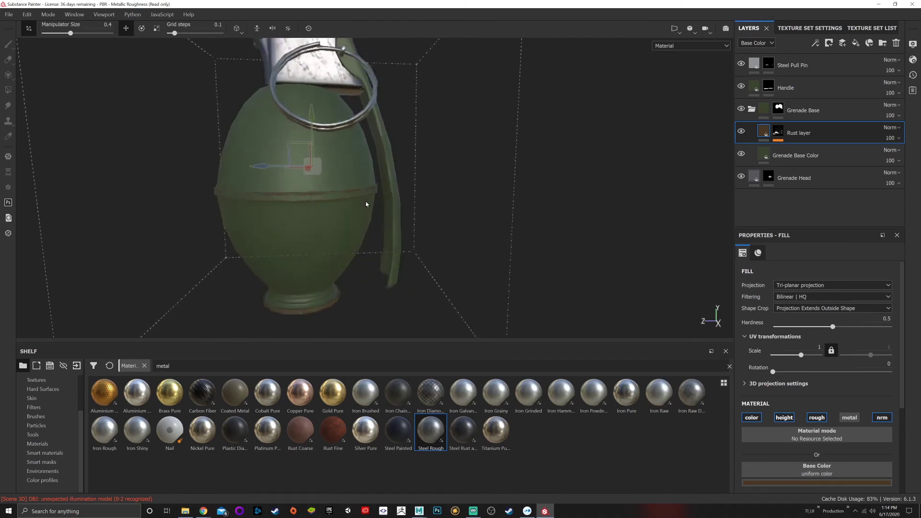
scroll(368, 208, up, 3)
alt+middle_drag(368, 209, 402, 195)
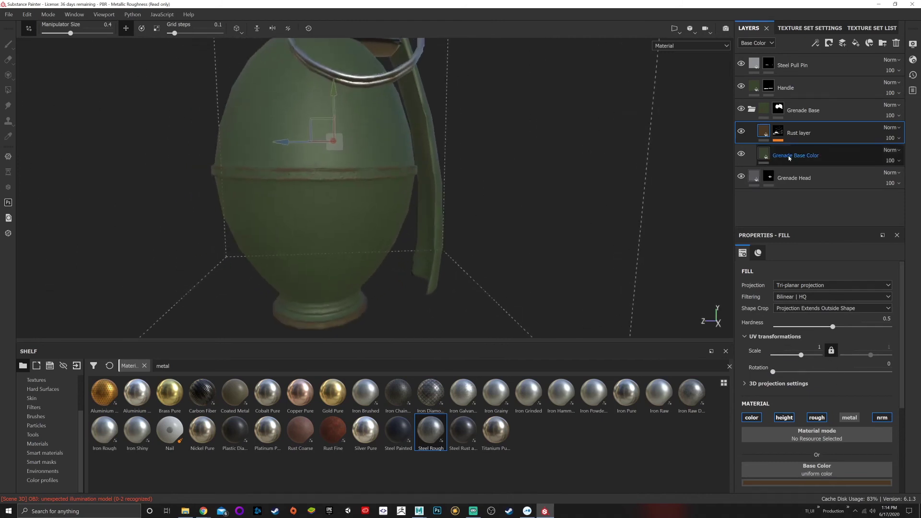
Set the Rust layer's Metal Edge Wear generator to Grunge Amount 0.51 and Curvature Weight 0.66
click(779, 133)
click(806, 150)
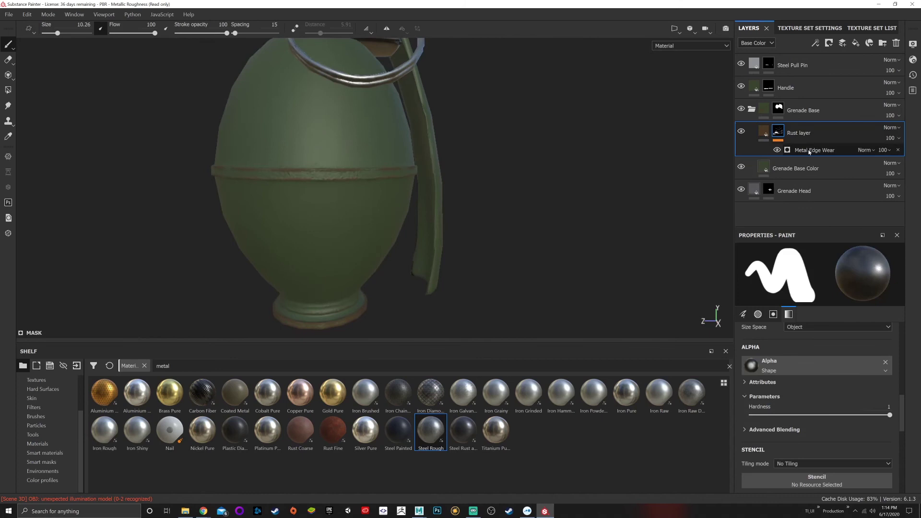
scroll(776, 425, down, 2)
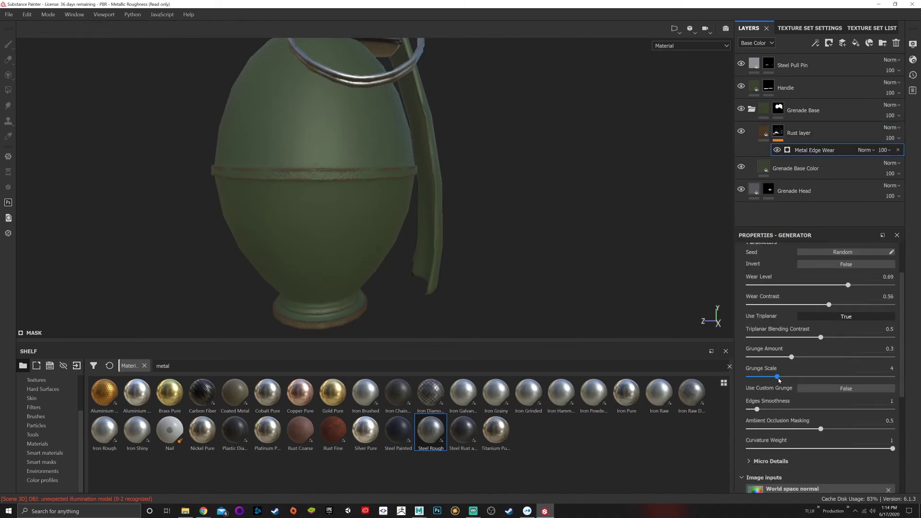
drag(778, 378, 797, 377)
drag(791, 357, 824, 358)
scroll(370, 263, down, 3)
alt+middle_drag(366, 240, 390, 271)
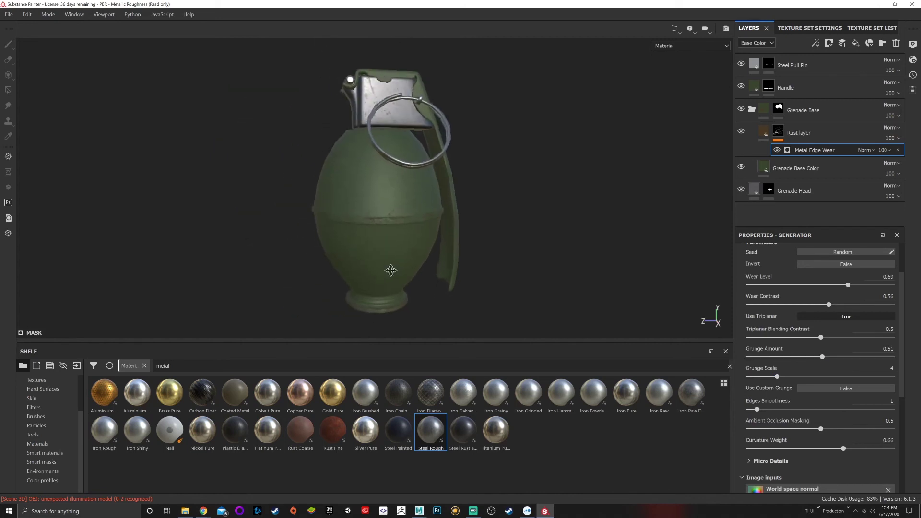
Examine the edge rust around the grenade body's raised seam and base from several angles
alt+drag(390, 272, 403, 218)
alt+right_drag(404, 218, 430, 222)
alt+middle_drag(413, 225, 461, 225)
alt+drag(461, 224, 403, 228)
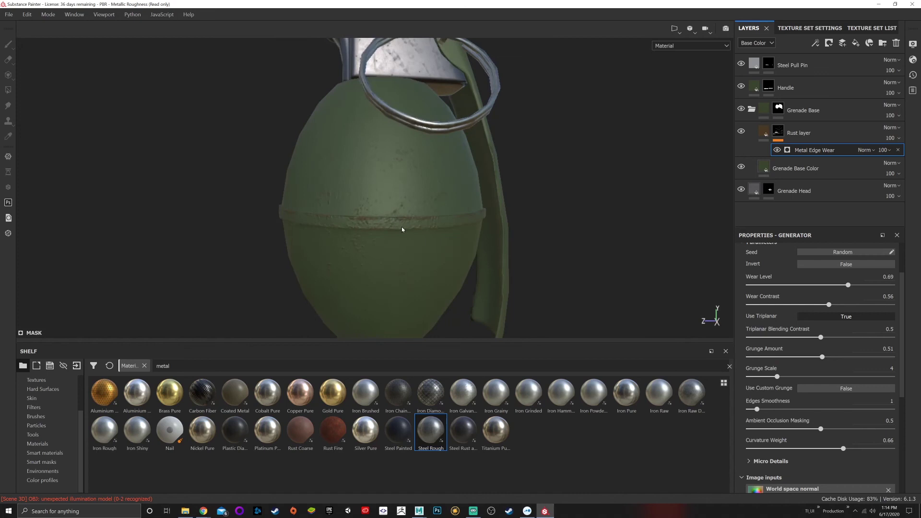
click(821, 129)
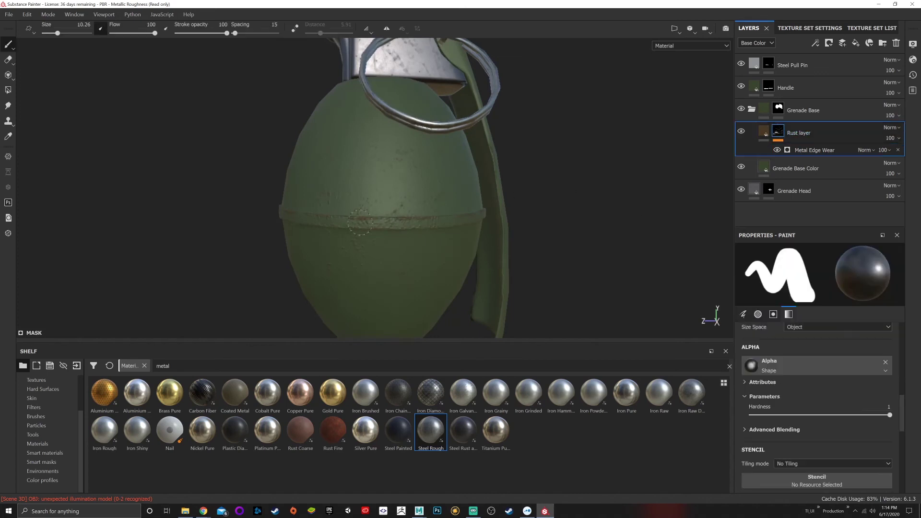
mouse_move(446, 216)
alt+right_down()
mouse_move(405, 198)
mouse_move(426, 225)
alt+right_up()
alt+drag(426, 225, 420, 226)
alt+right_drag(420, 226, 434, 229)
alt+middle_drag(435, 230, 433, 210)
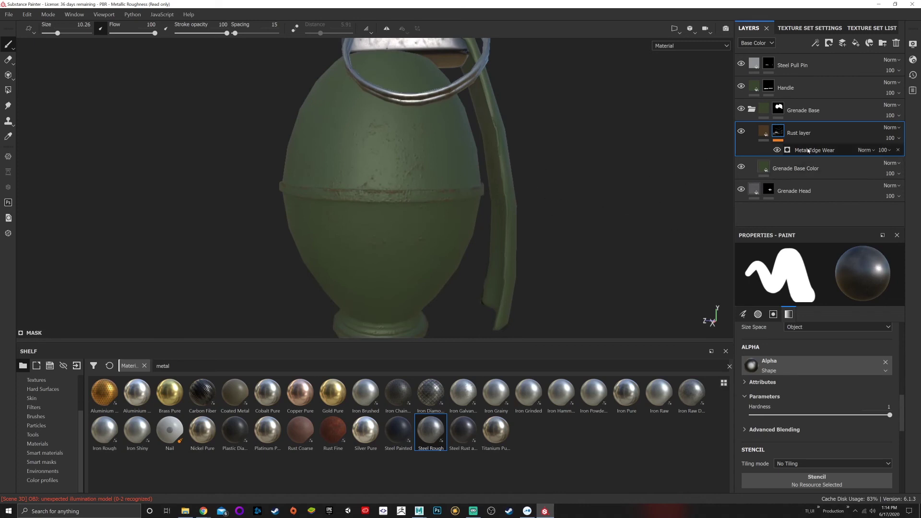
mouse_move(415, 228)
alt+right_down()
mouse_move(371, 212)
mouse_move(398, 224)
alt+right_up()
alt+drag(380, 225, 555, 187)
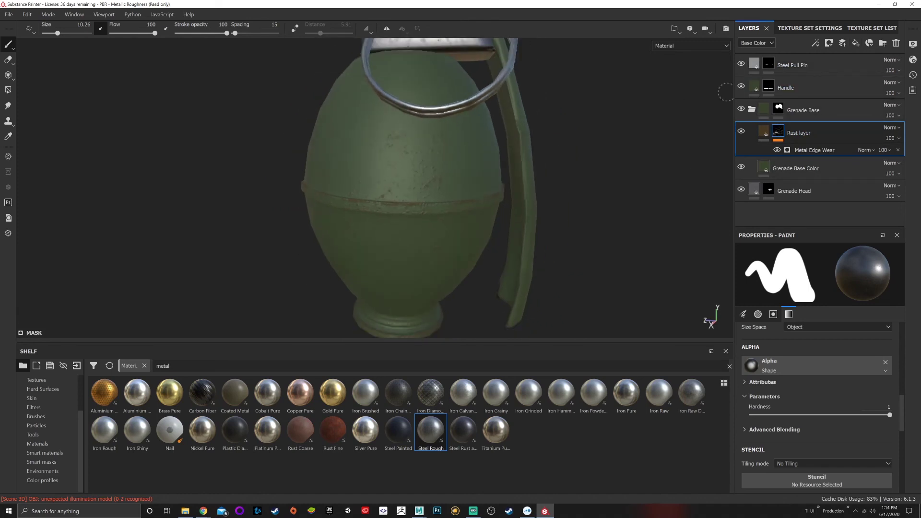
Add a fill layer above the Rust layer in the Grenade Base folder and give it a very dark brown base color
click(855, 43)
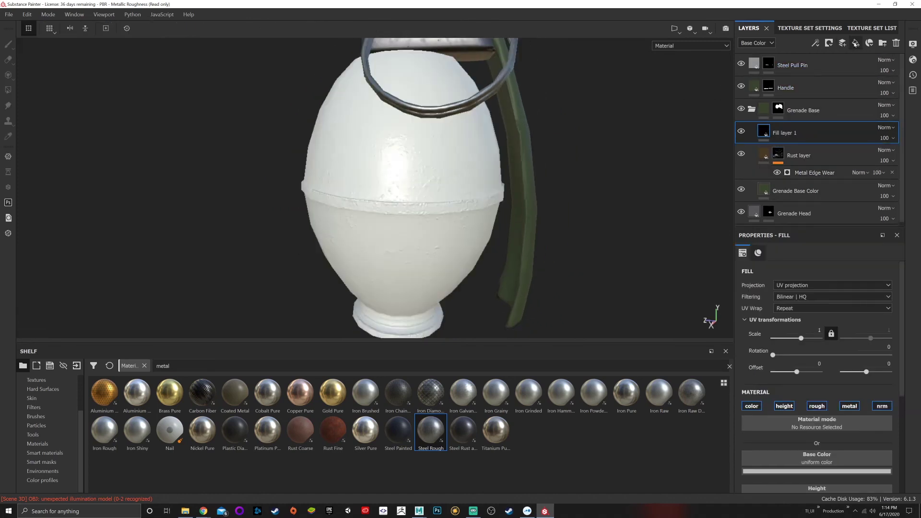
click(811, 471)
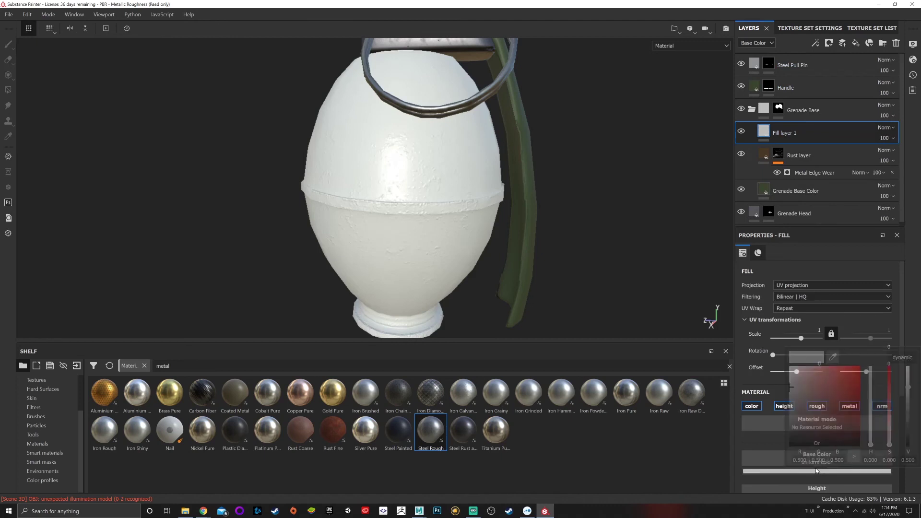
click(805, 436)
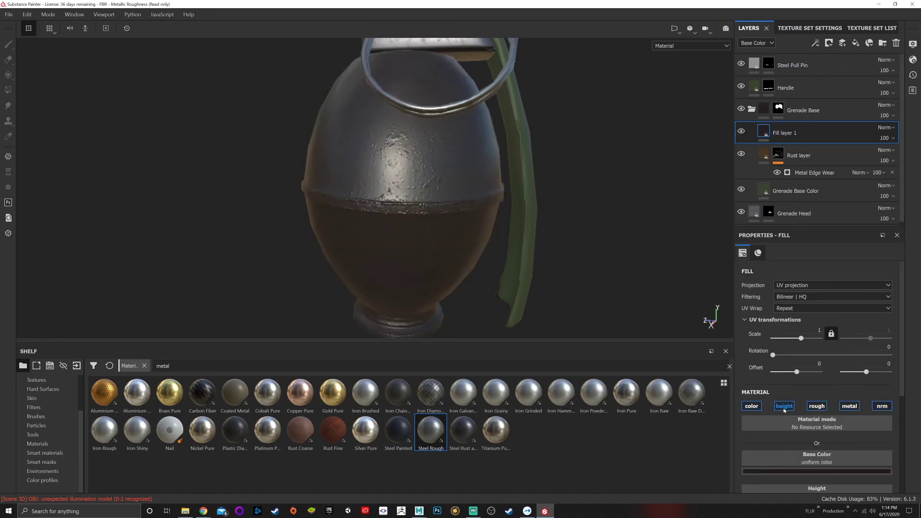
Limit the new fill layer to the color and roughness channels and set its roughness to 0.9354
click(785, 409)
click(849, 406)
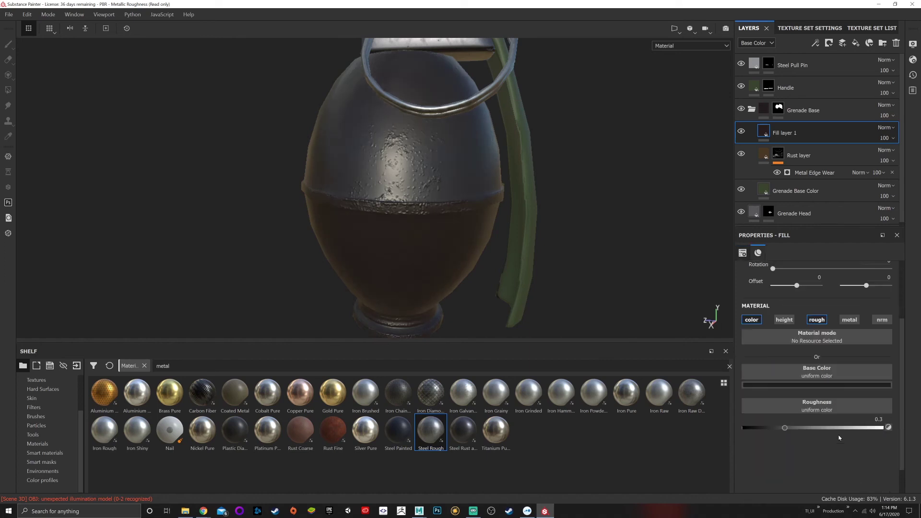
scroll(811, 398, down, 3)
drag(792, 402, 875, 399)
alt+drag(432, 201, 293, 207)
alt+middle_drag(294, 207, 360, 243)
alt+drag(359, 244, 324, 227)
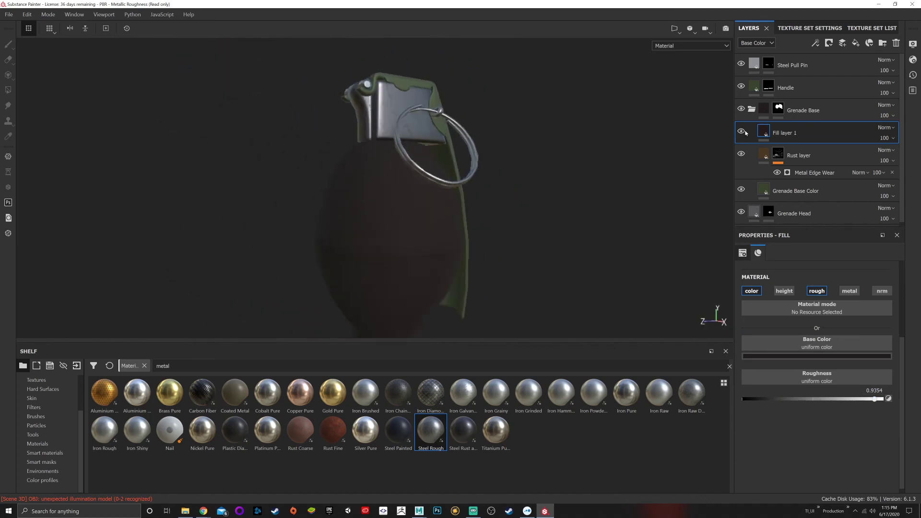
Add a black mask to Fill layer 1 and assign a Dirt generator to that mask
right_click(763, 133)
click(788, 139)
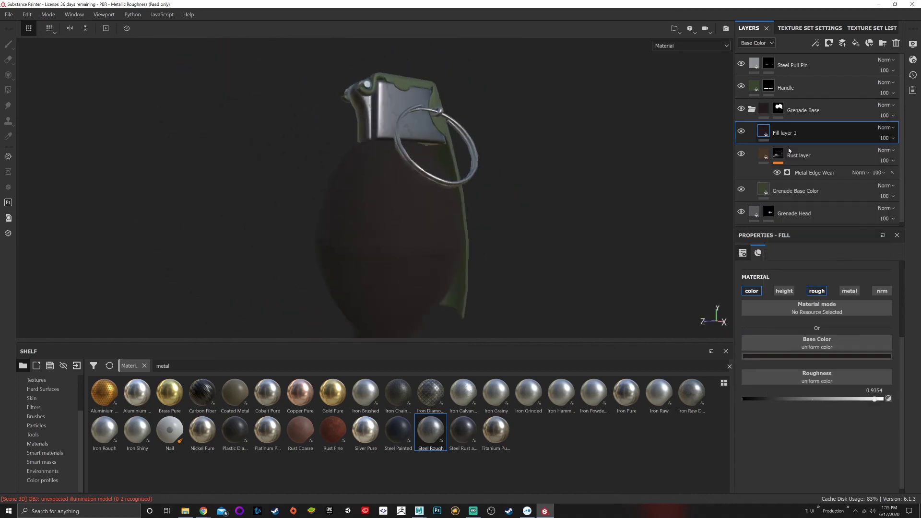
right_click(778, 132)
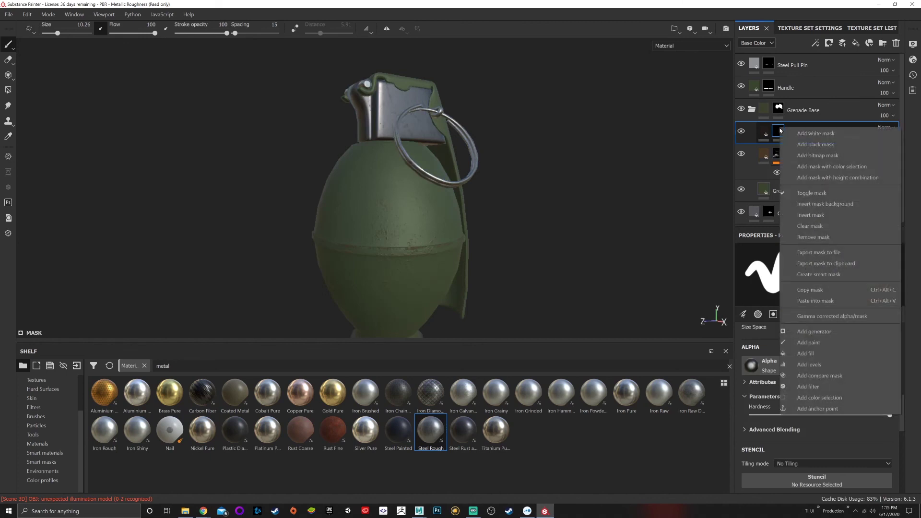
click(831, 331)
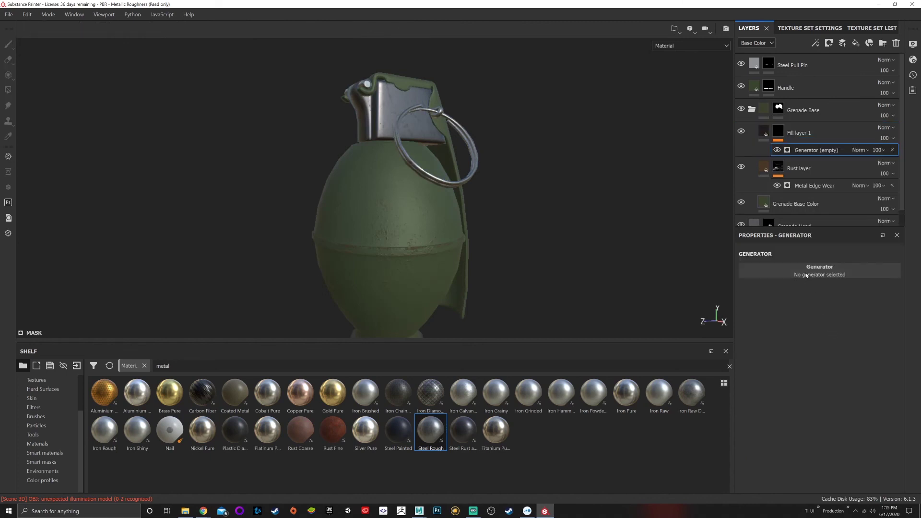
click(807, 274)
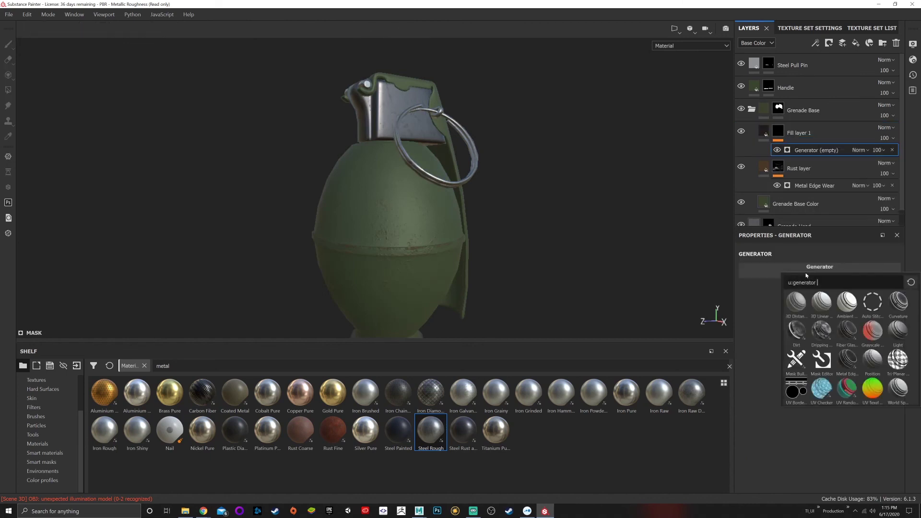
click(797, 331)
Set the Dirt generator to Dirt Level 0.7, Dirt Contrast 0.46 and Grunge Amount 0.32 while checking the grenade body
scroll(503, 237, down, 2)
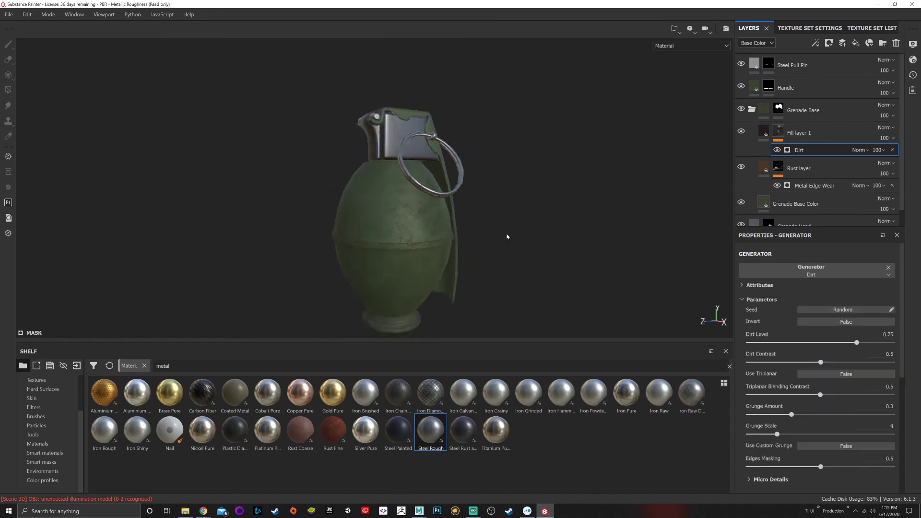
scroll(429, 231, up, 5)
alt+drag(428, 231, 518, 230)
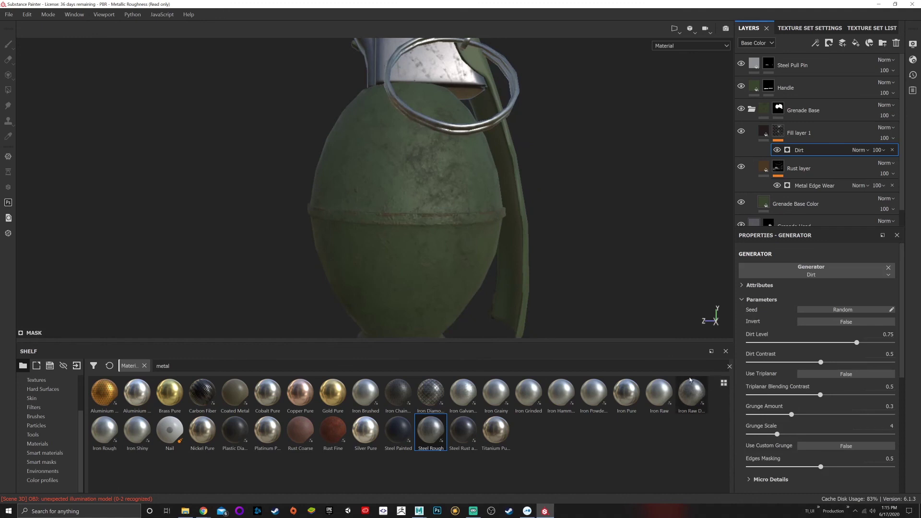
alt+drag(517, 265, 547, 252)
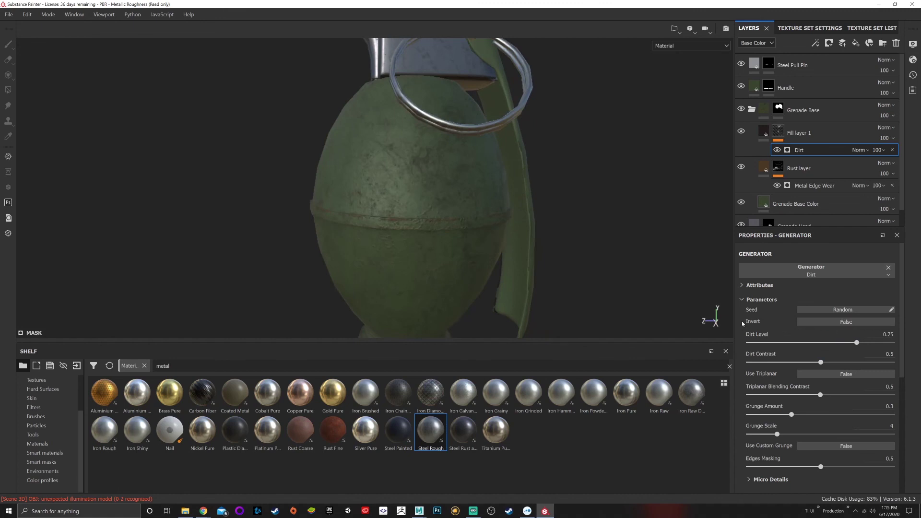
drag(856, 342, 816, 368)
drag(793, 414, 806, 415)
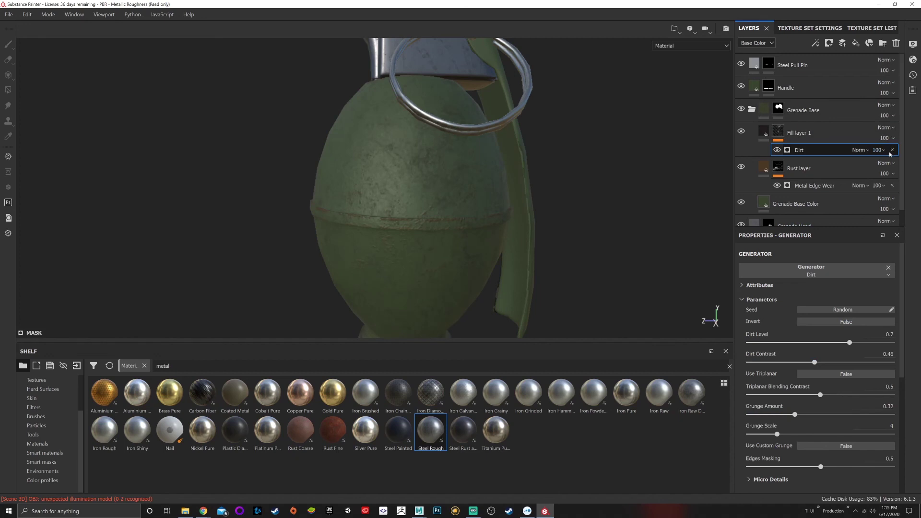
Switch the layer stack from Base Color to the Roughness channel and adjust Fill layer 1's opacity for that channel
click(893, 138)
mouse_move(918, 155)
mouse_down()
mouse_move(892, 155)
mouse_move(920, 158)
mouse_up()
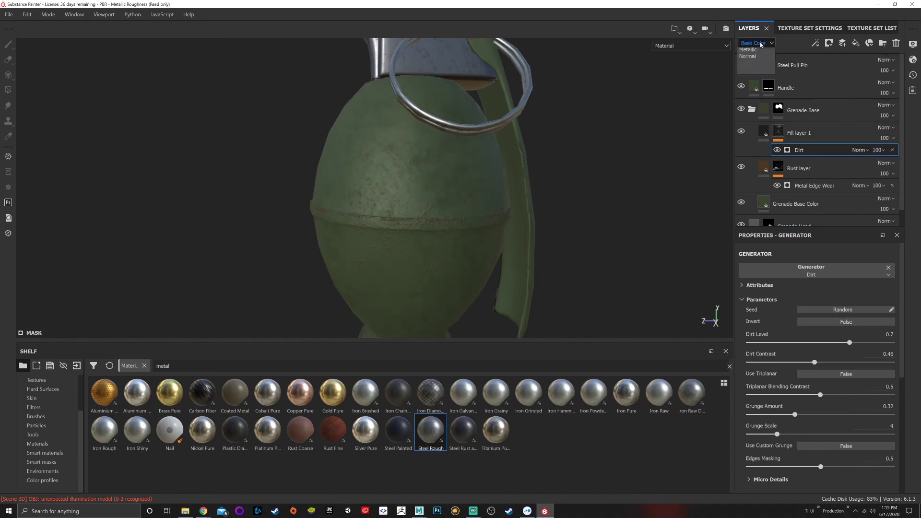
click(756, 64)
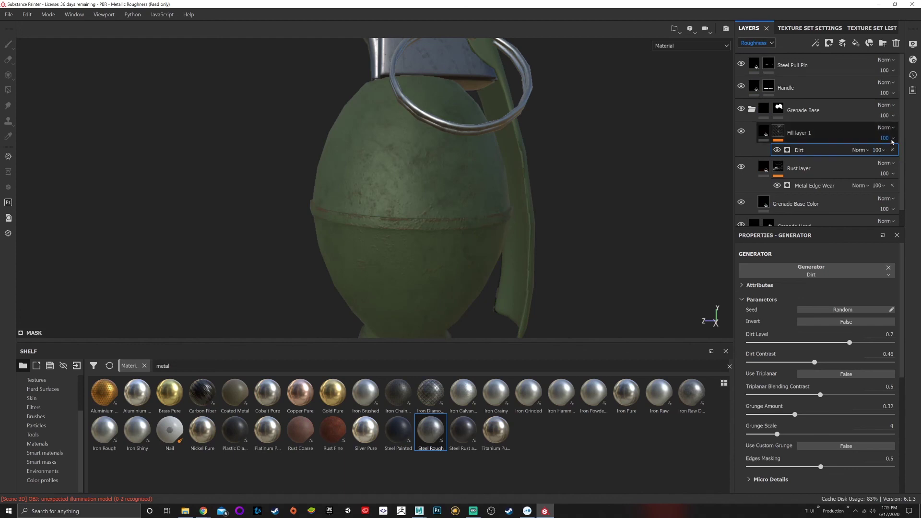
click(893, 139)
drag(915, 154, 911, 153)
drag(848, 154, 824, 153)
shift+right_drag(460, 160, 467, 158)
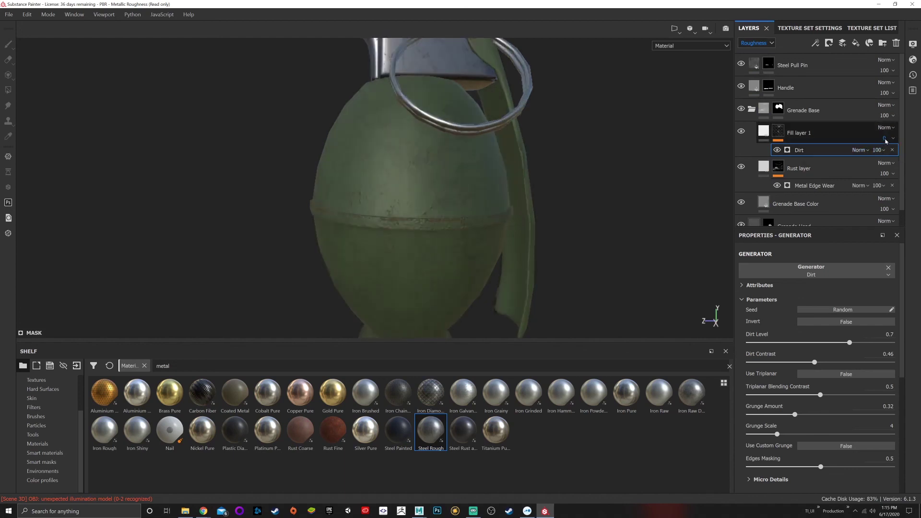
click(878, 150)
drag(876, 155, 919, 155)
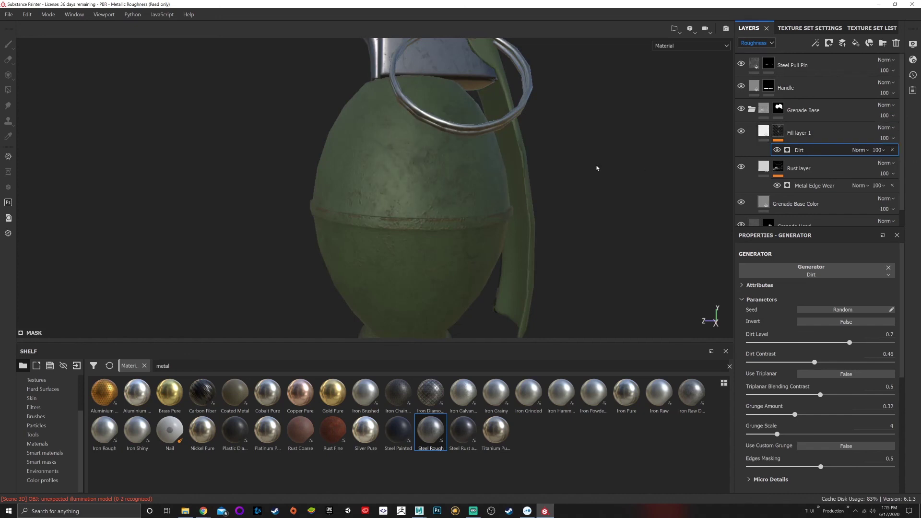
Examine the combined dirt and rust on the grenade body from near and far and from different angles
scroll(547, 167, down, 4)
alt+drag(546, 180, 490, 221)
scroll(476, 218, up, 3)
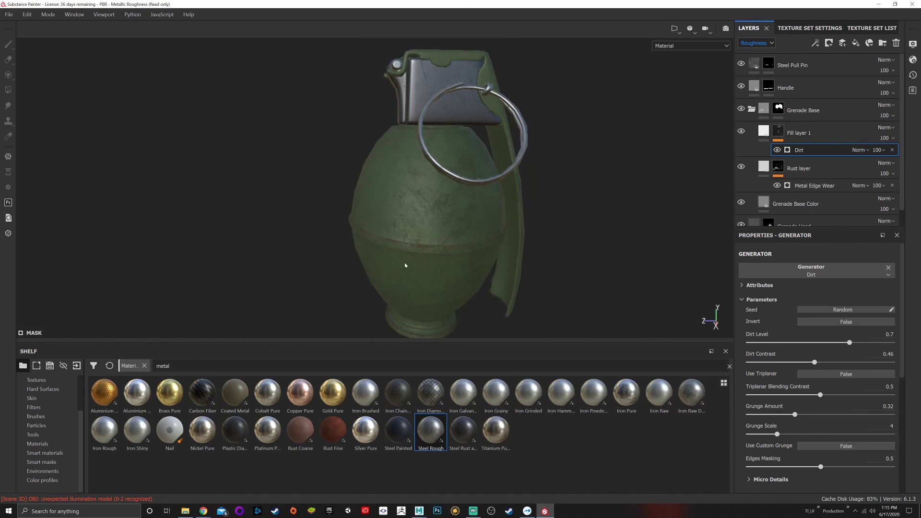
alt+drag(405, 265, 460, 225)
scroll(431, 252, down, 3)
scroll(446, 243, up, 5)
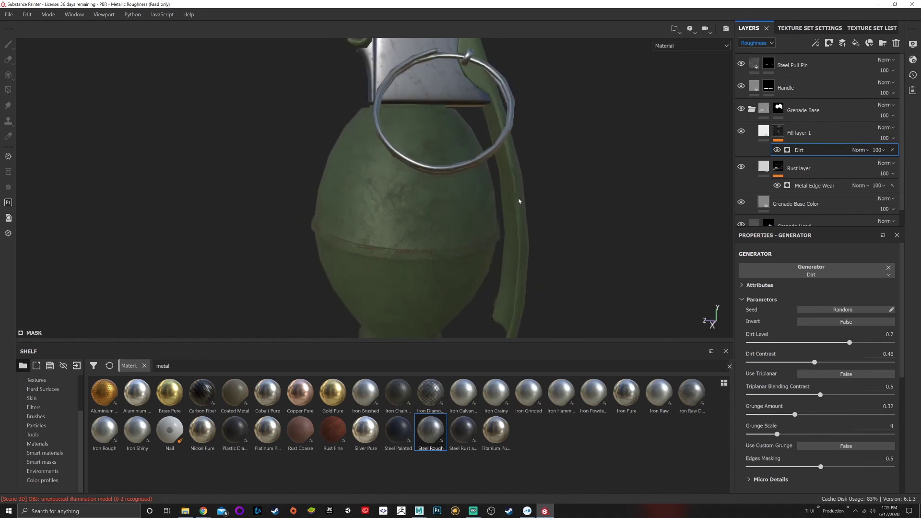